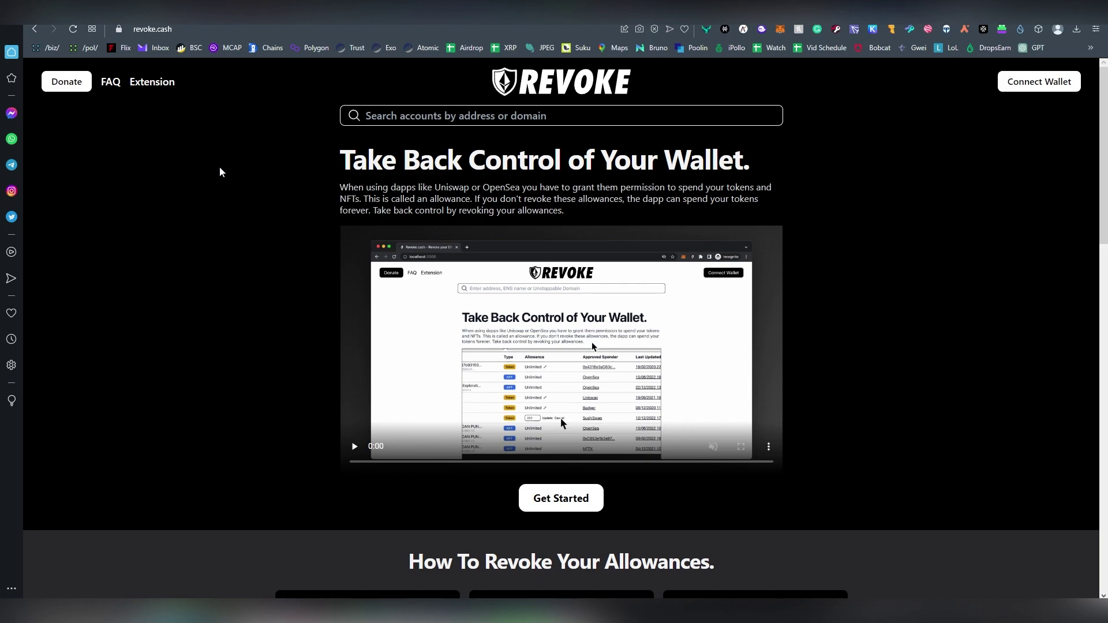
Scroll the Revoke.cash page and open the wallet overview to check balance and activity
scroll(213, 173, down, 1)
scroll(212, 171, down, 10)
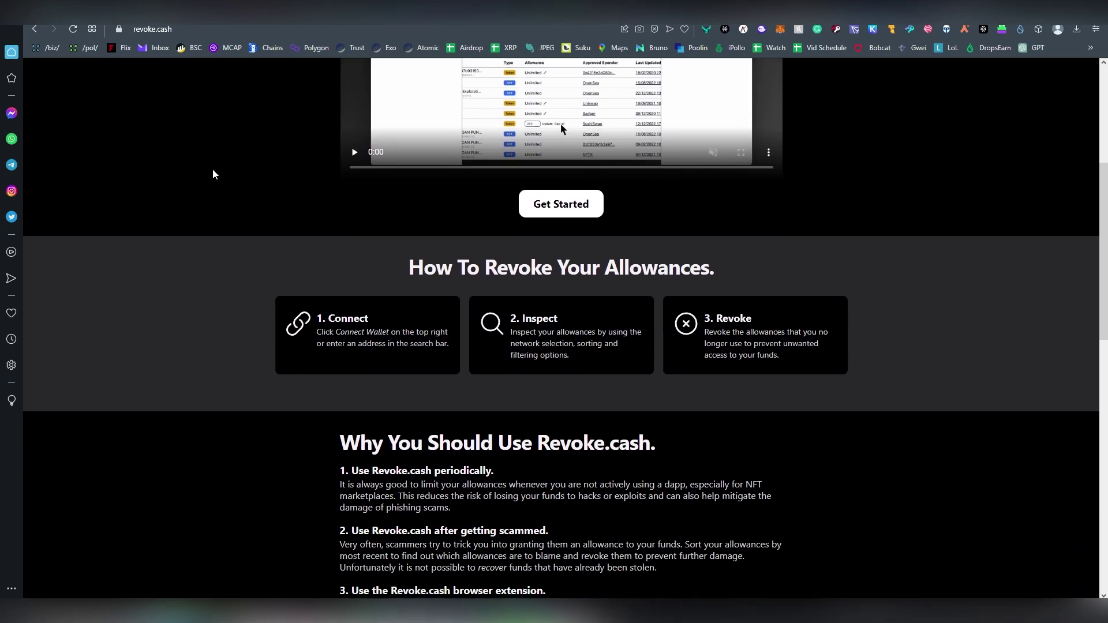
scroll(190, 271, down, 5)
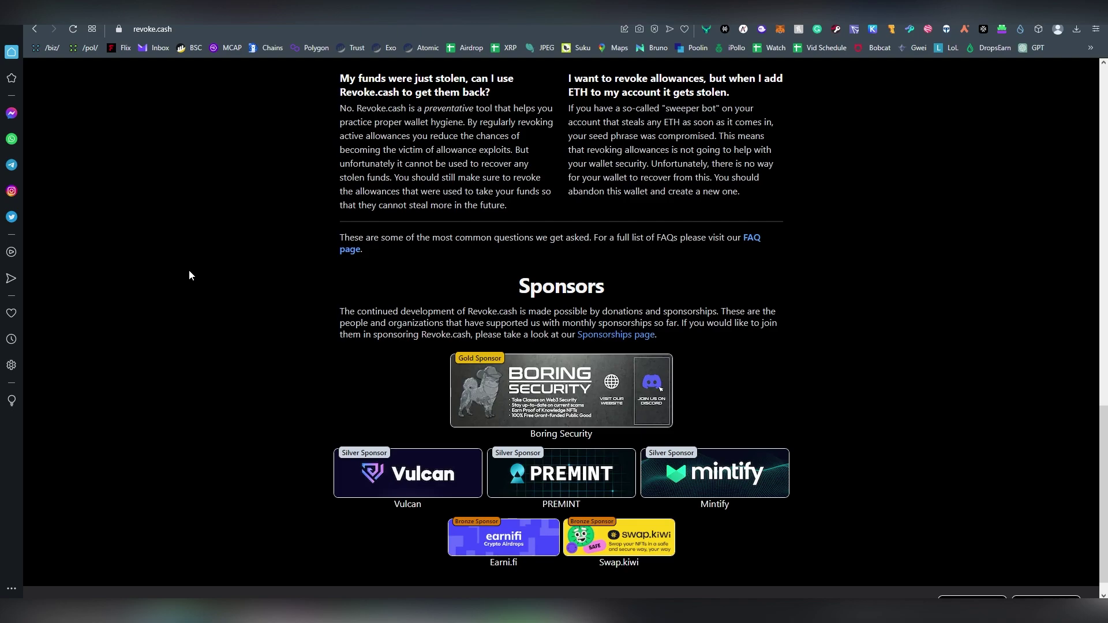
scroll(282, 283, up, 1)
scroll(281, 285, up, 20)
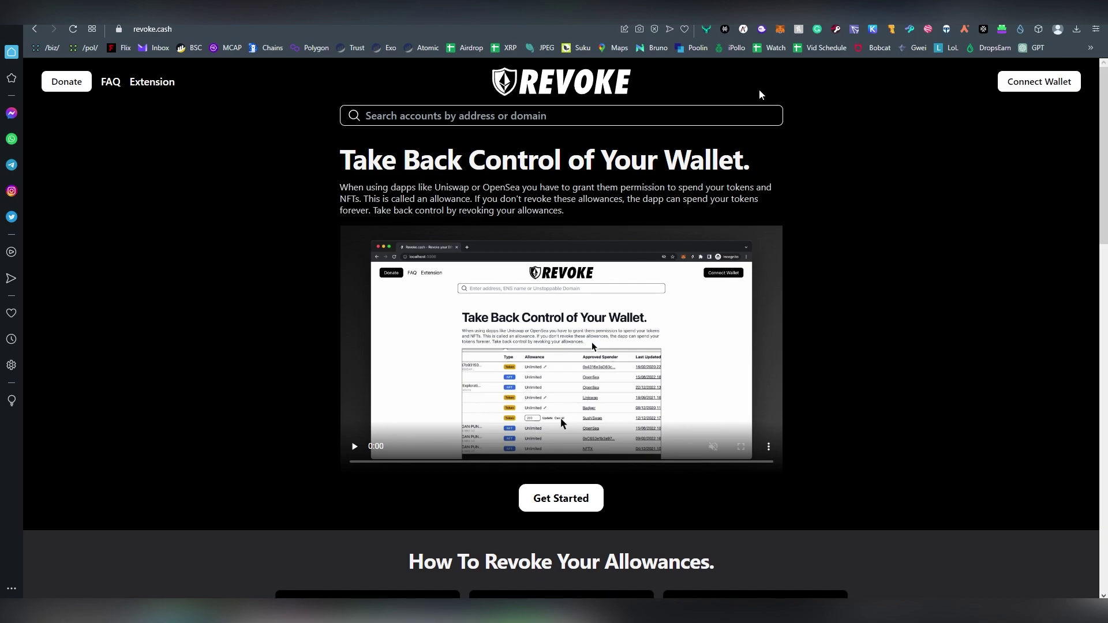
click(781, 30)
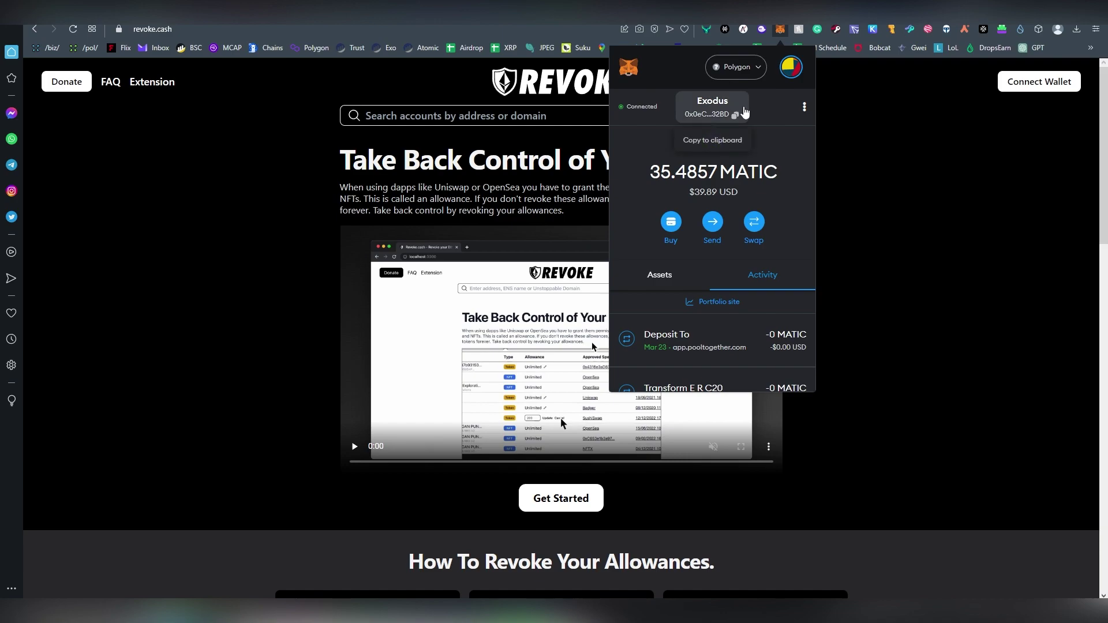
Close the wallet overview and connect the MetaMask wallet
click(960, 112)
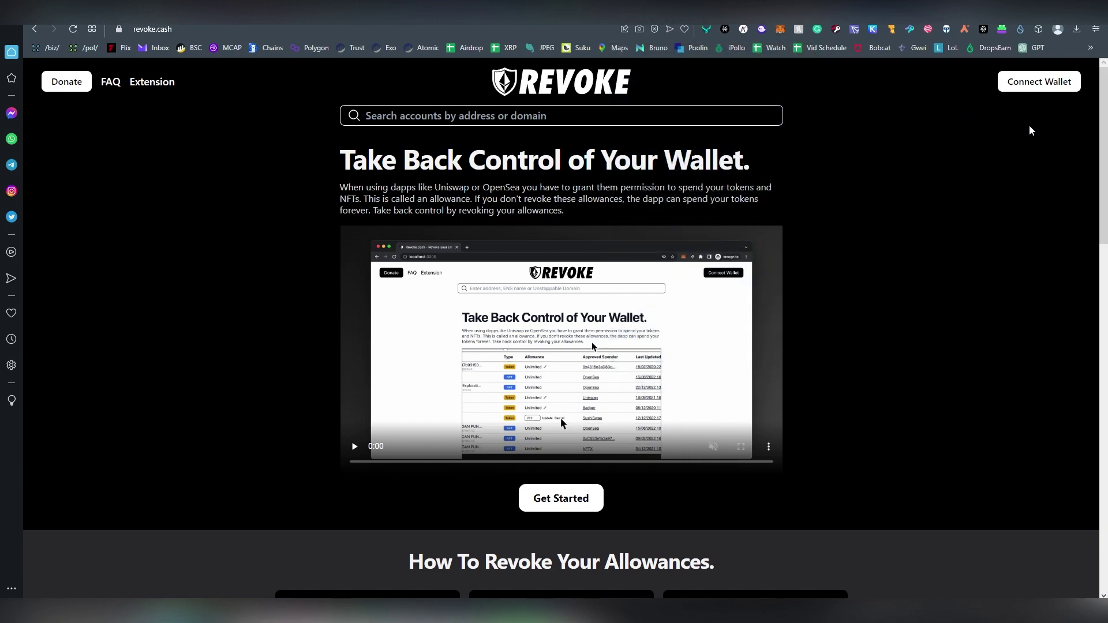
click(1027, 87)
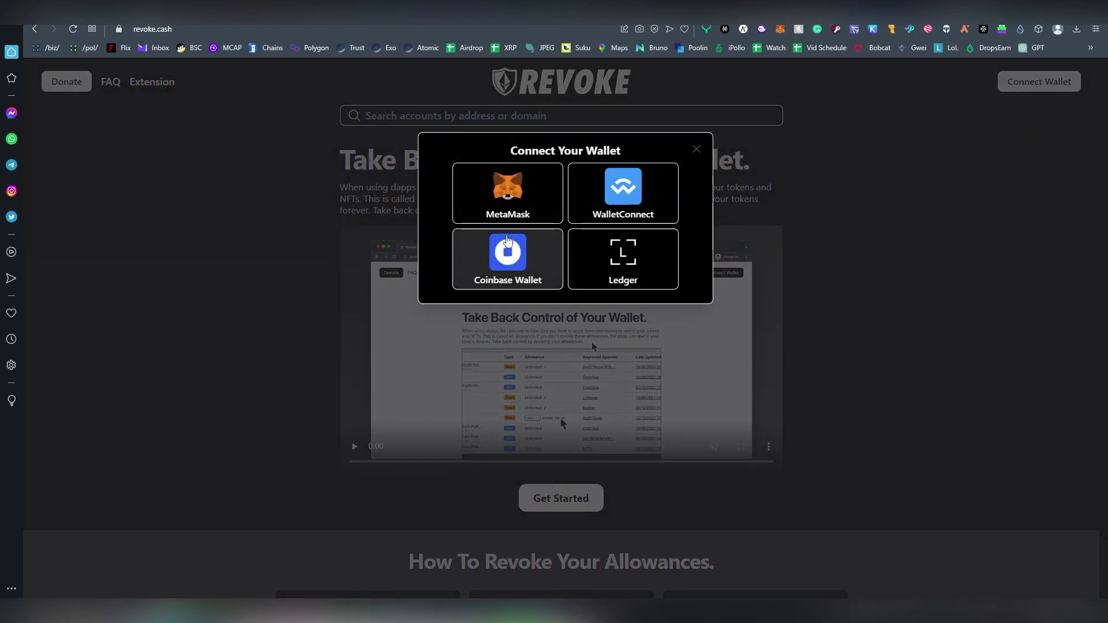
click(559, 213)
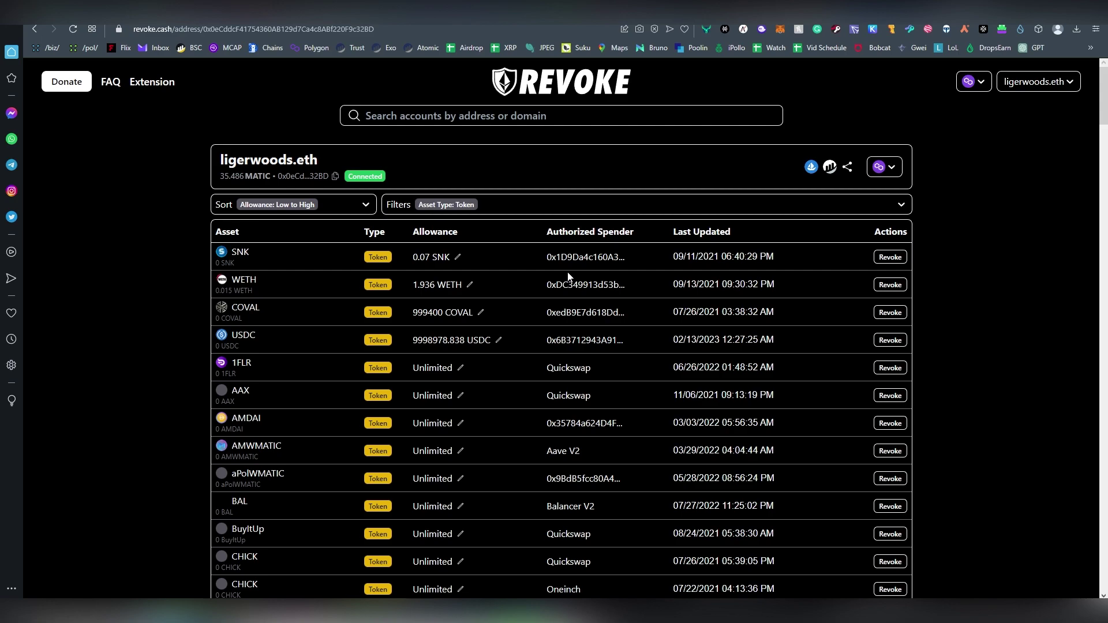
click(885, 166)
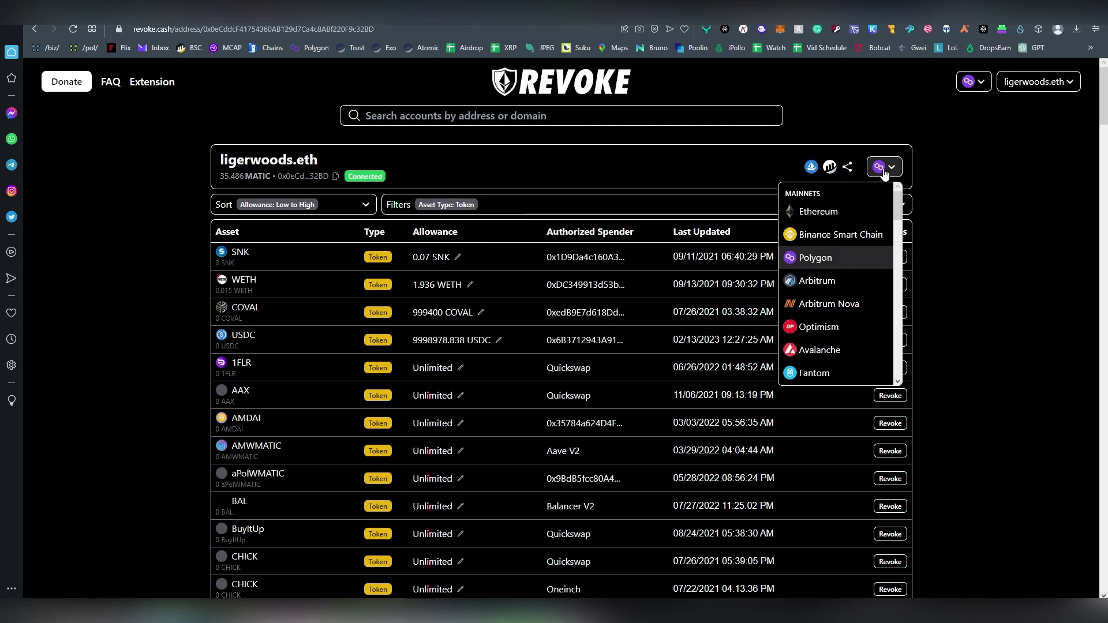
scroll(844, 266, down, 1)
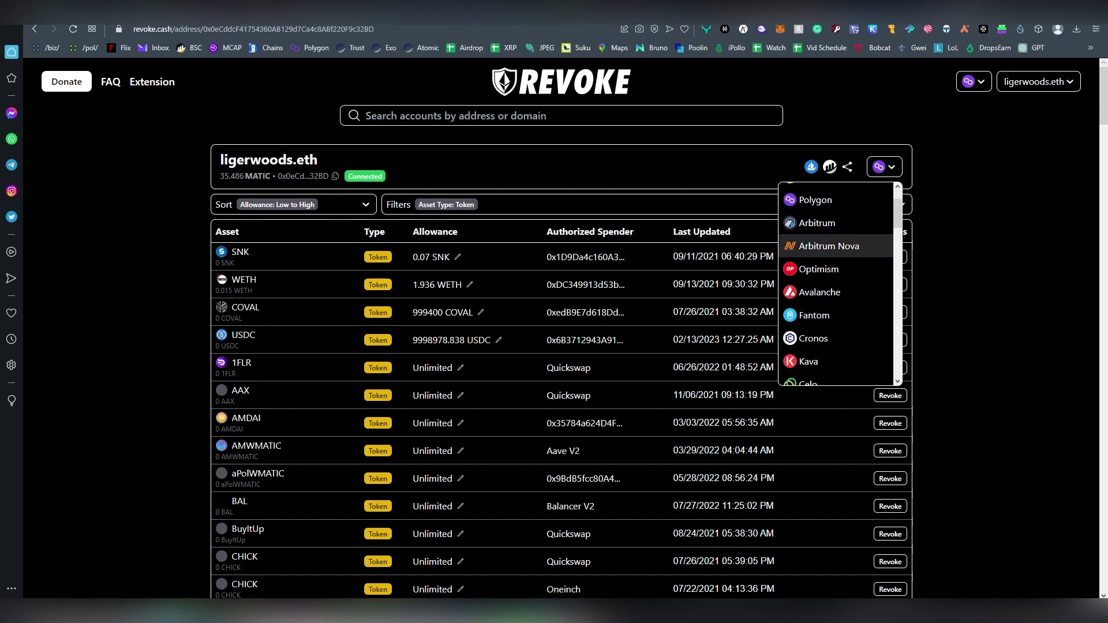
scroll(860, 283, down, 1)
scroll(858, 284, down, 1)
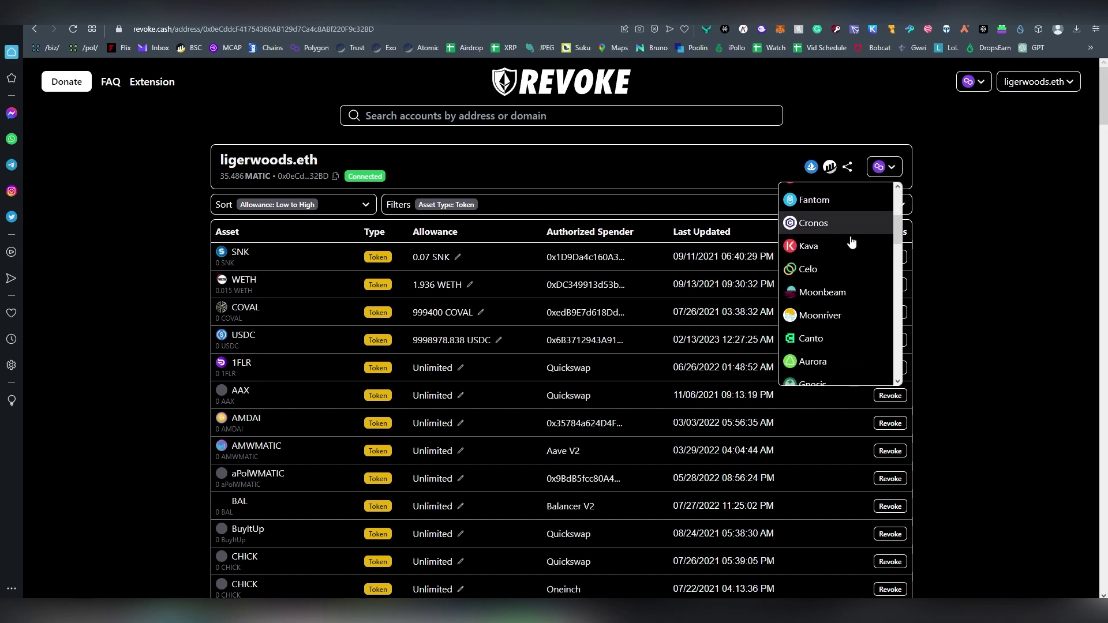
scroll(852, 277, down, 8)
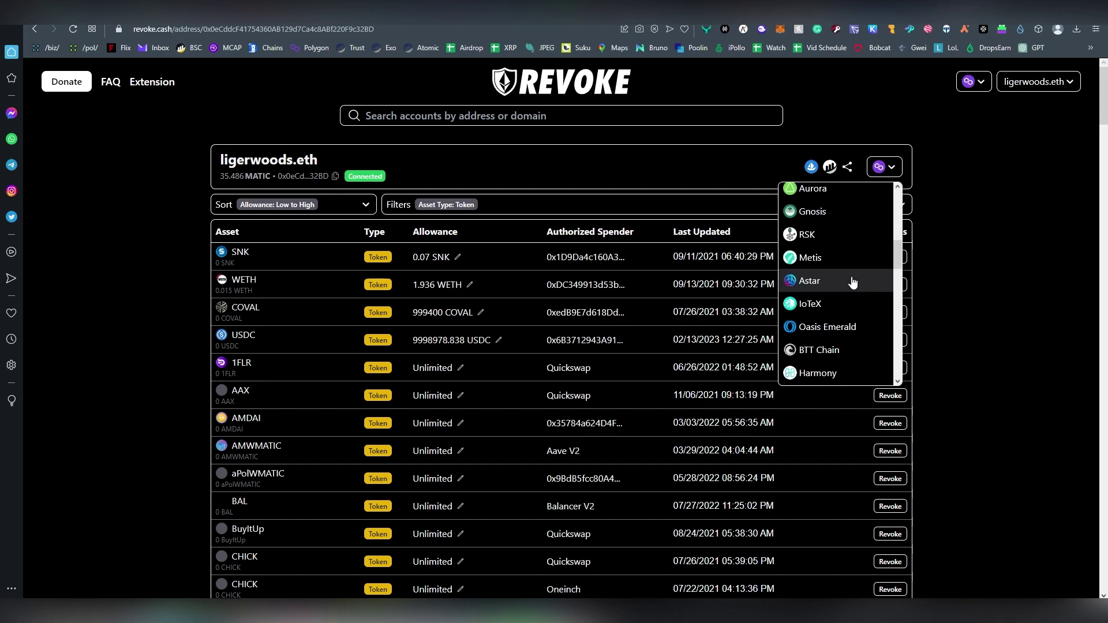
scroll(853, 281, down, 8)
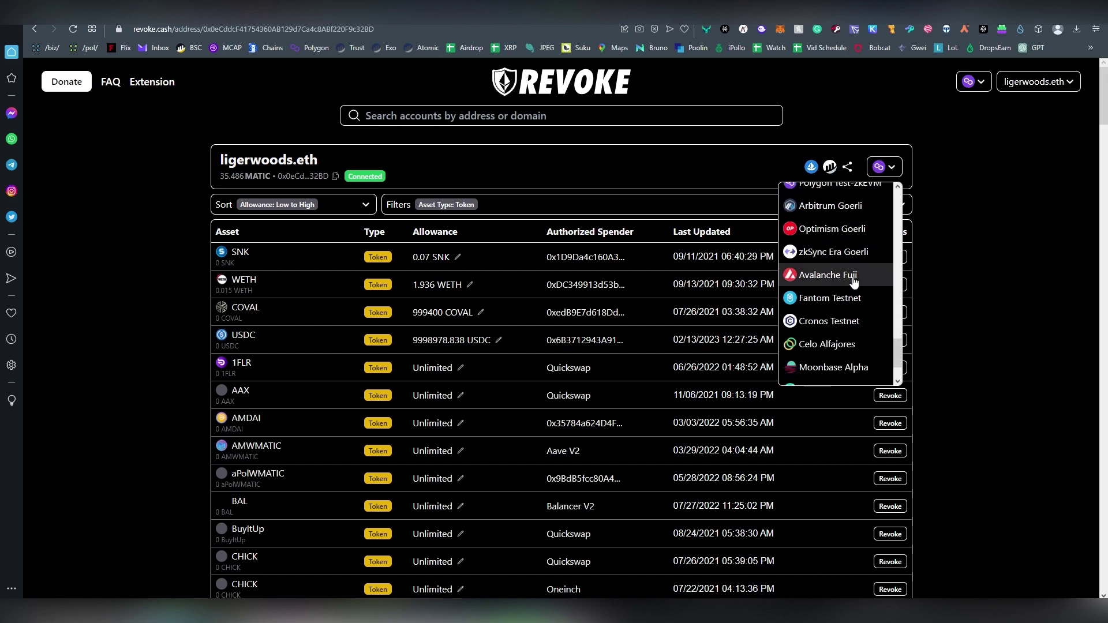
scroll(861, 287, up, 5)
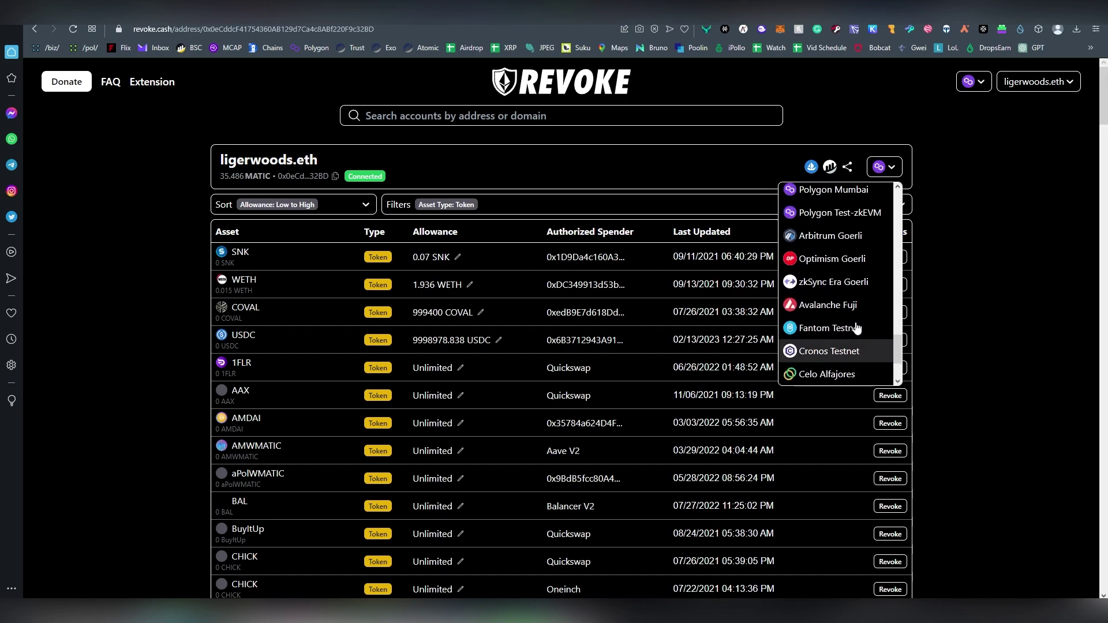
scroll(860, 326, up, 5)
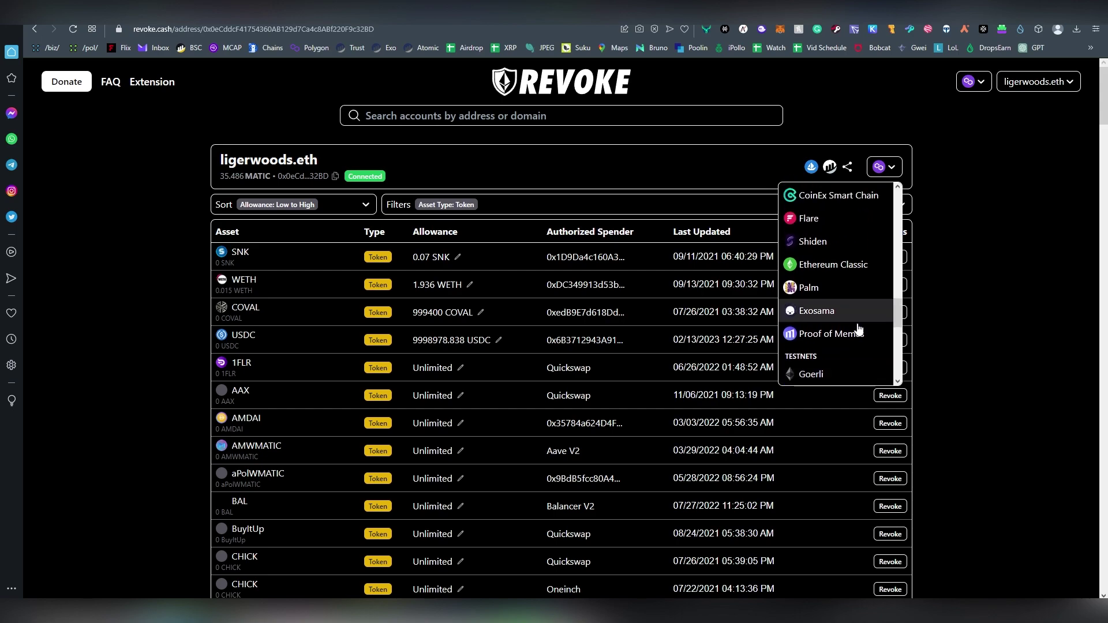
scroll(858, 330, up, 12)
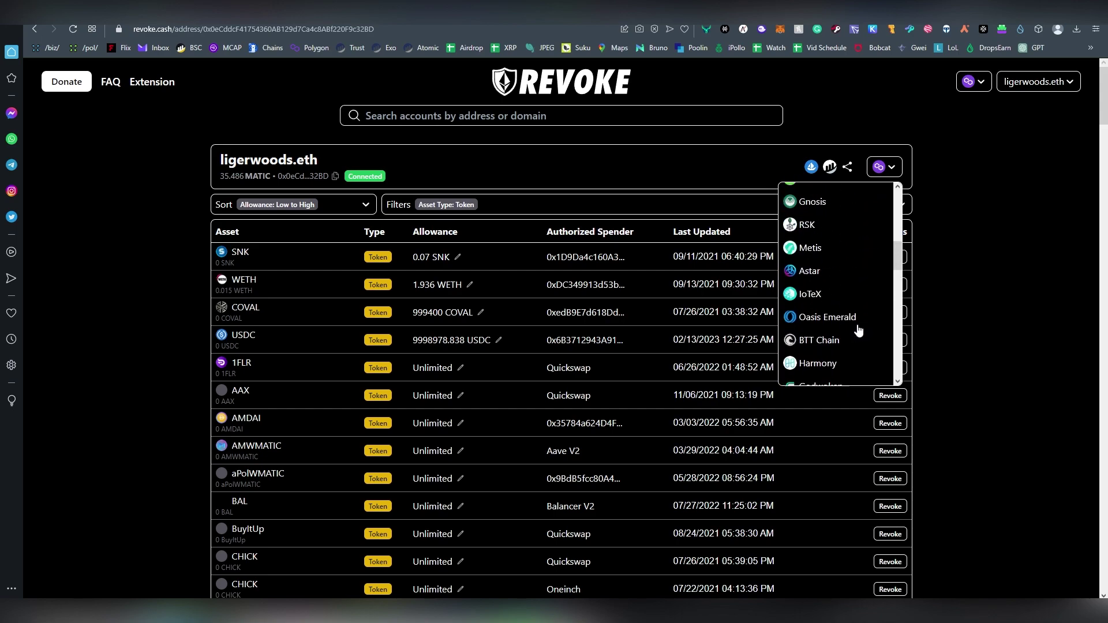
click(656, 185)
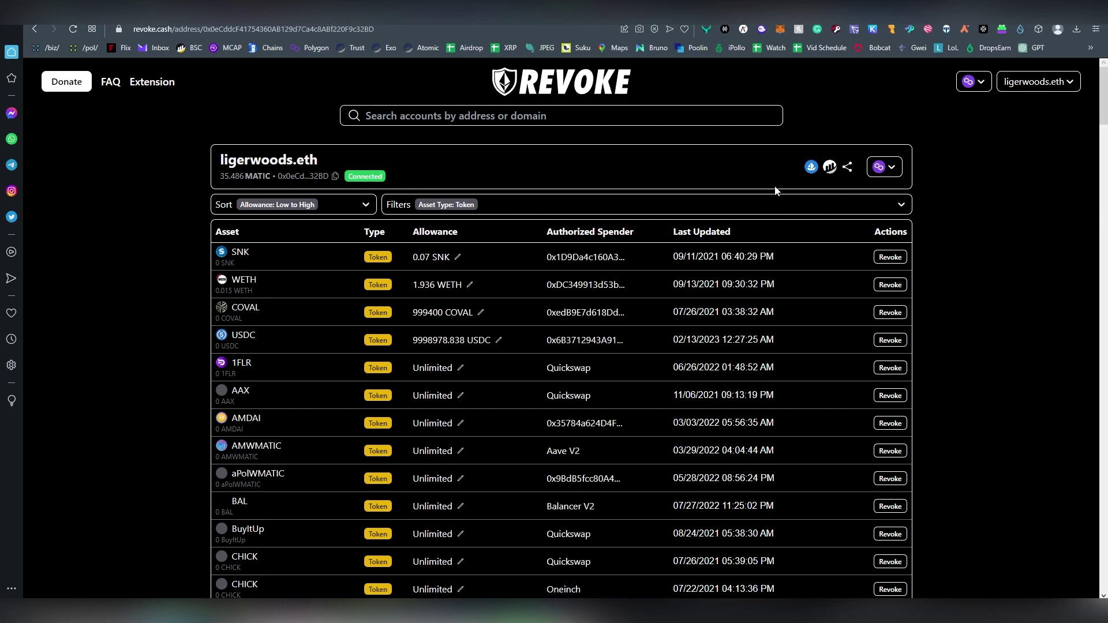
scroll(595, 246, down, 3)
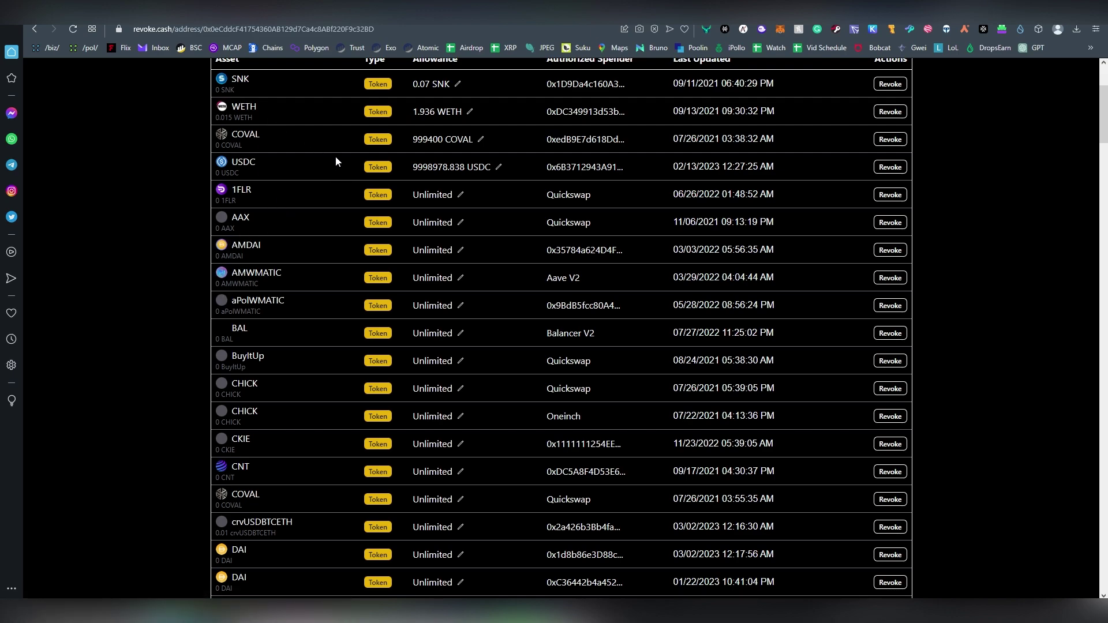
scroll(337, 212, down, 6)
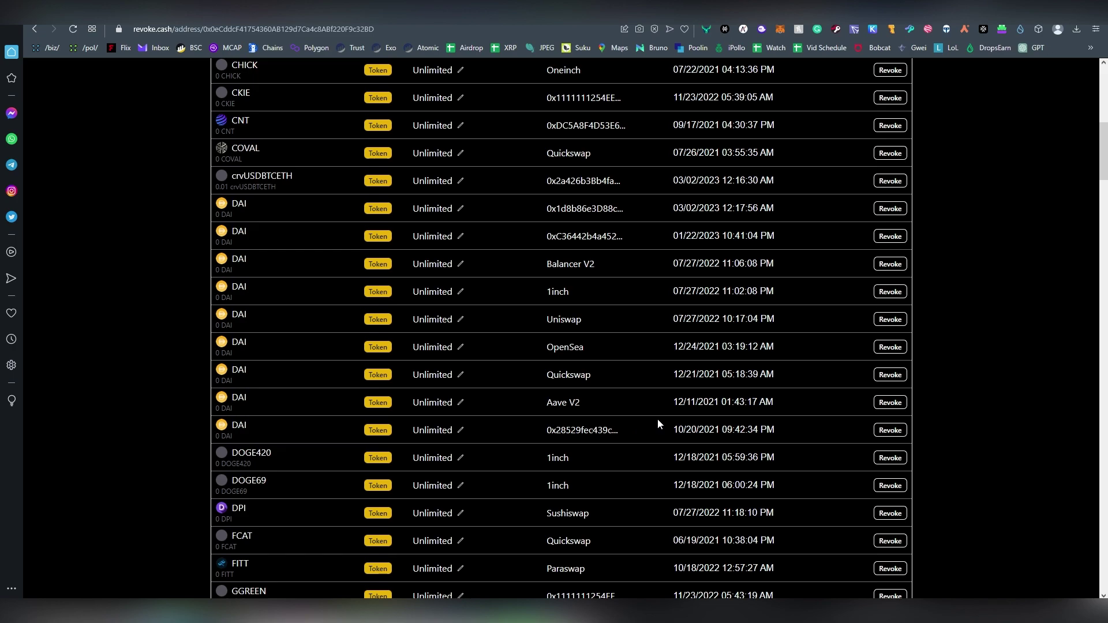
Revoke the unlimited DAI allowance dated 10/20/2021 and confirm the transaction in MetaMask
click(875, 436)
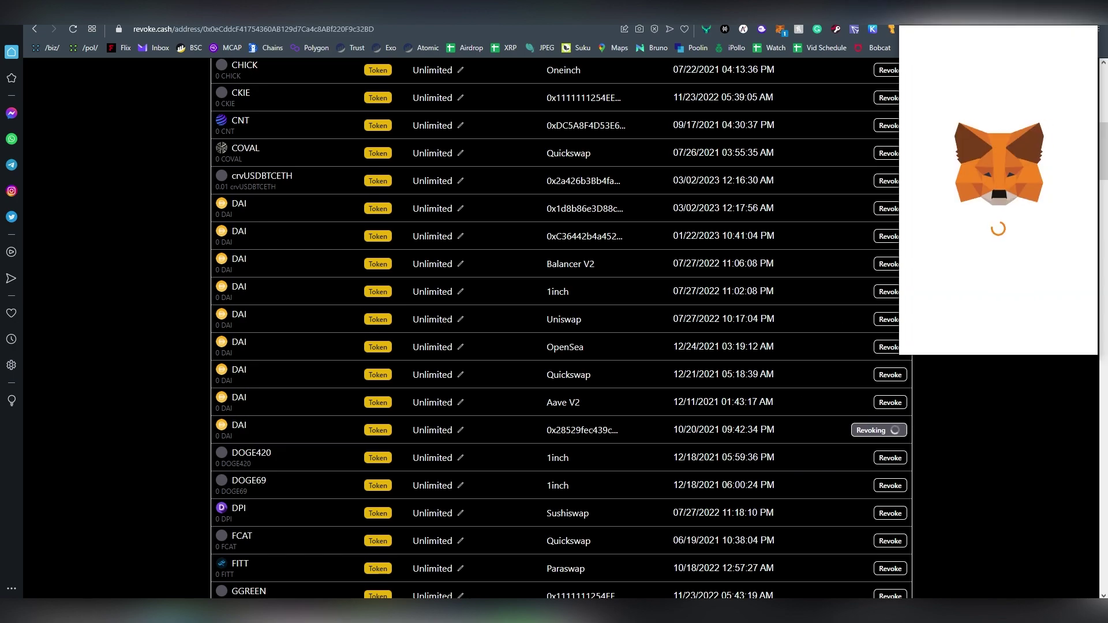
drag(965, 12, 377, 103)
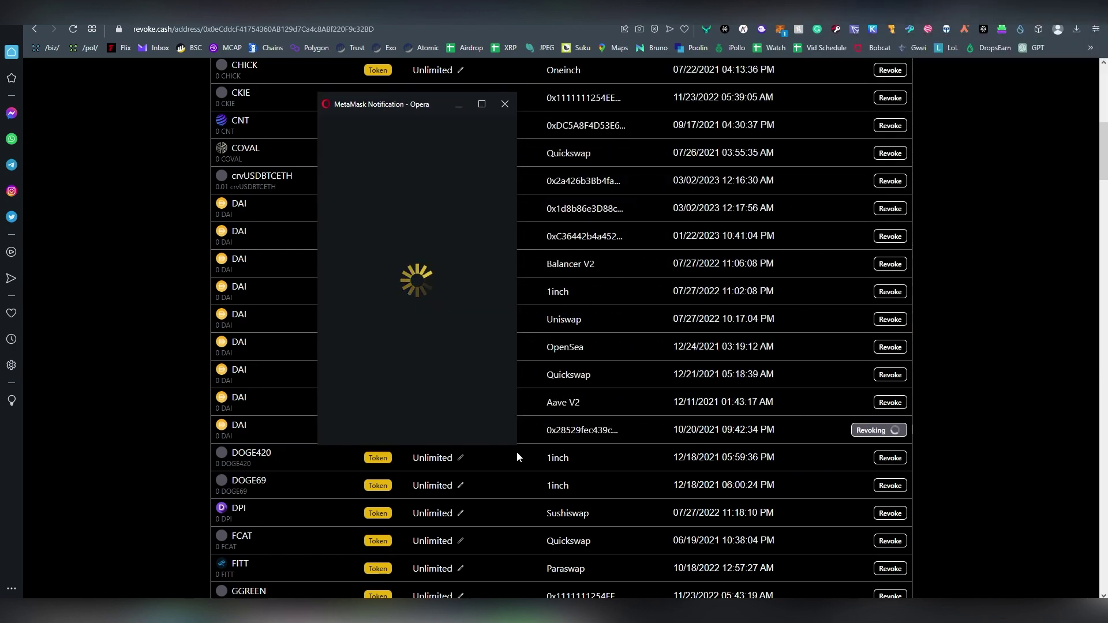
drag(517, 450, 576, 473)
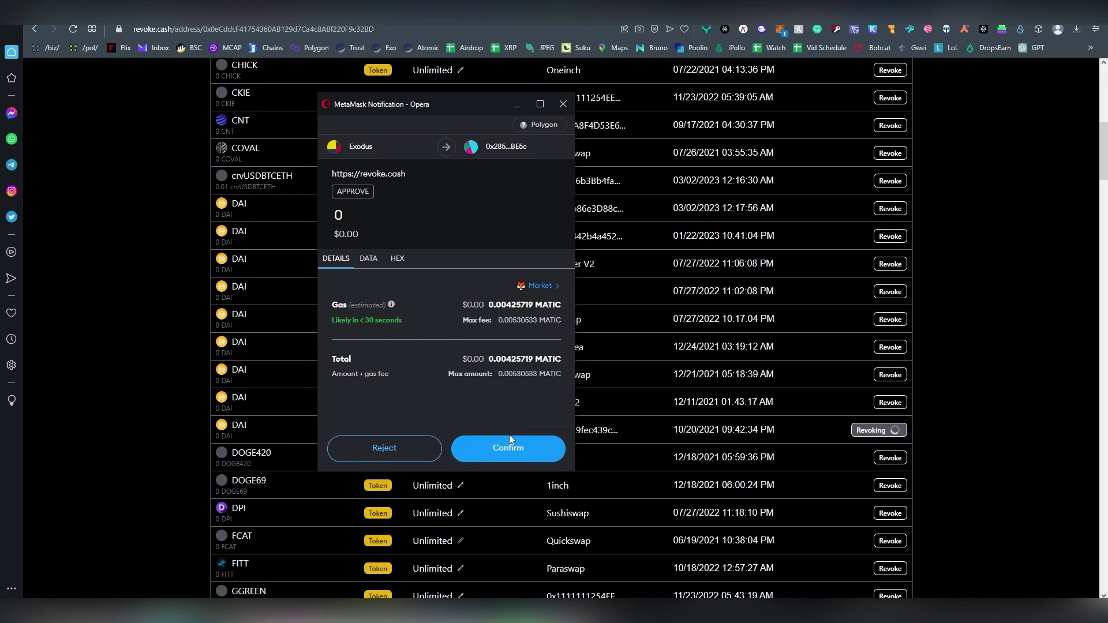
click(509, 445)
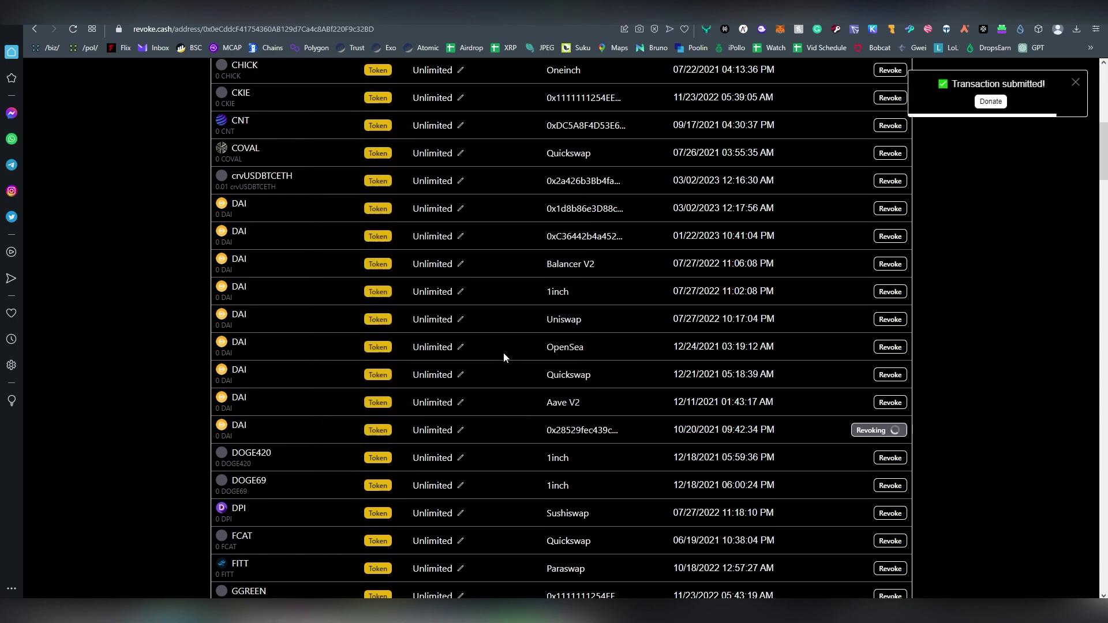
scroll(498, 316, down, 1)
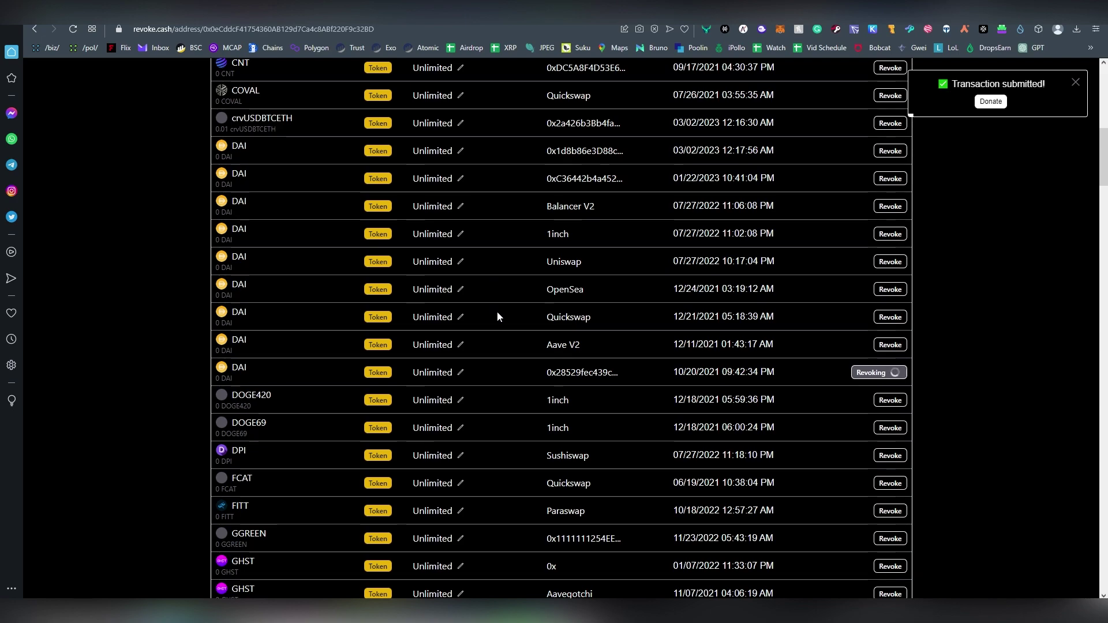
scroll(497, 313, down, 2)
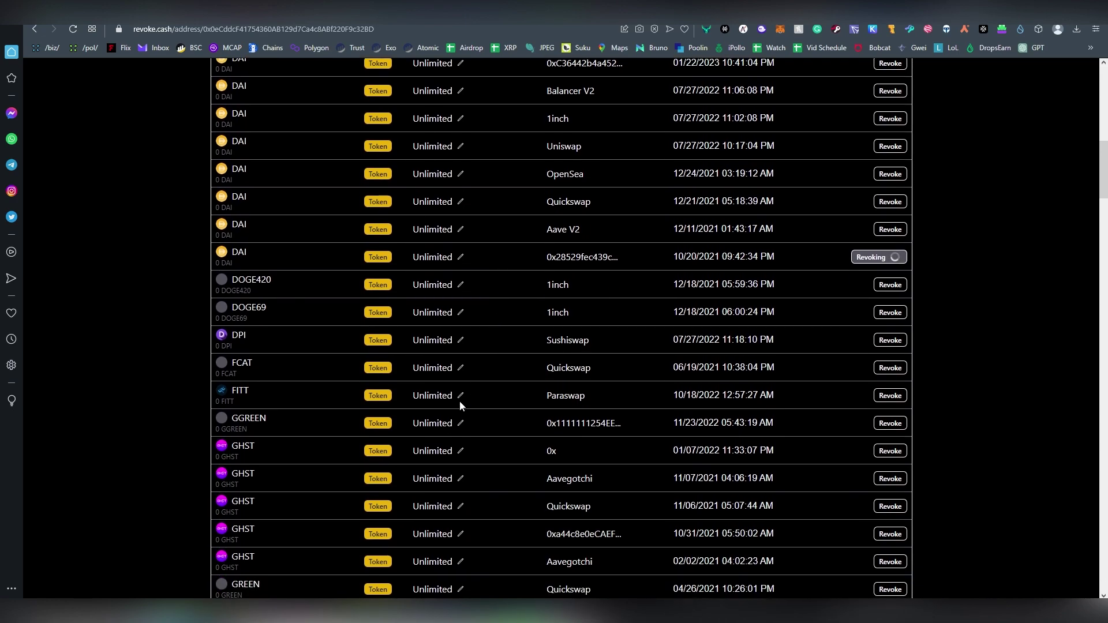
scroll(476, 338, up, 8)
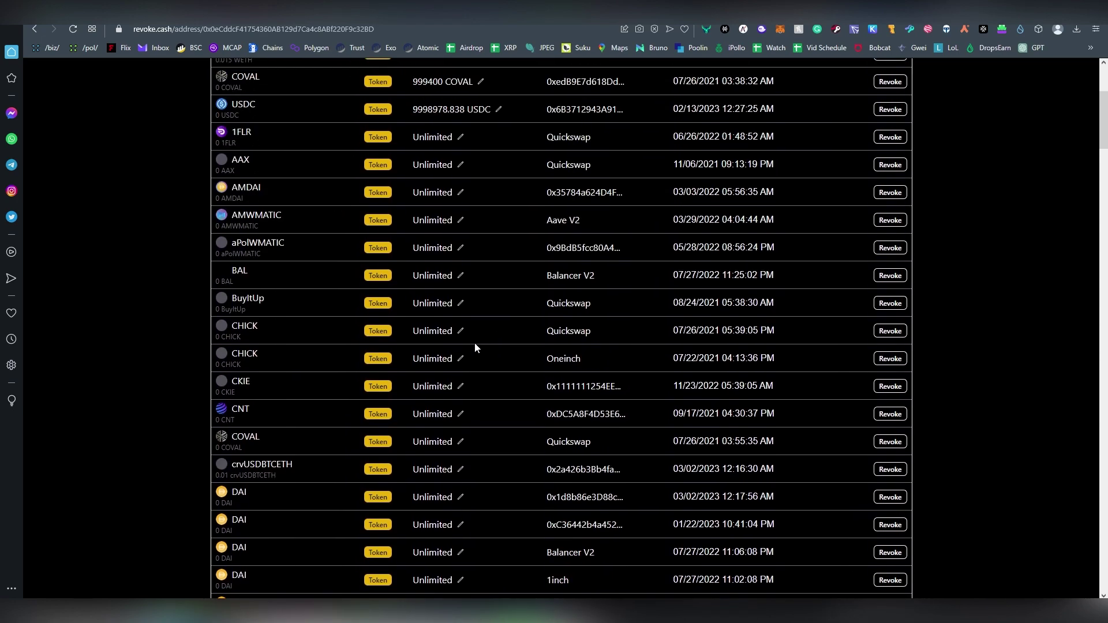
scroll(474, 347, up, 2)
scroll(474, 346, up, 1)
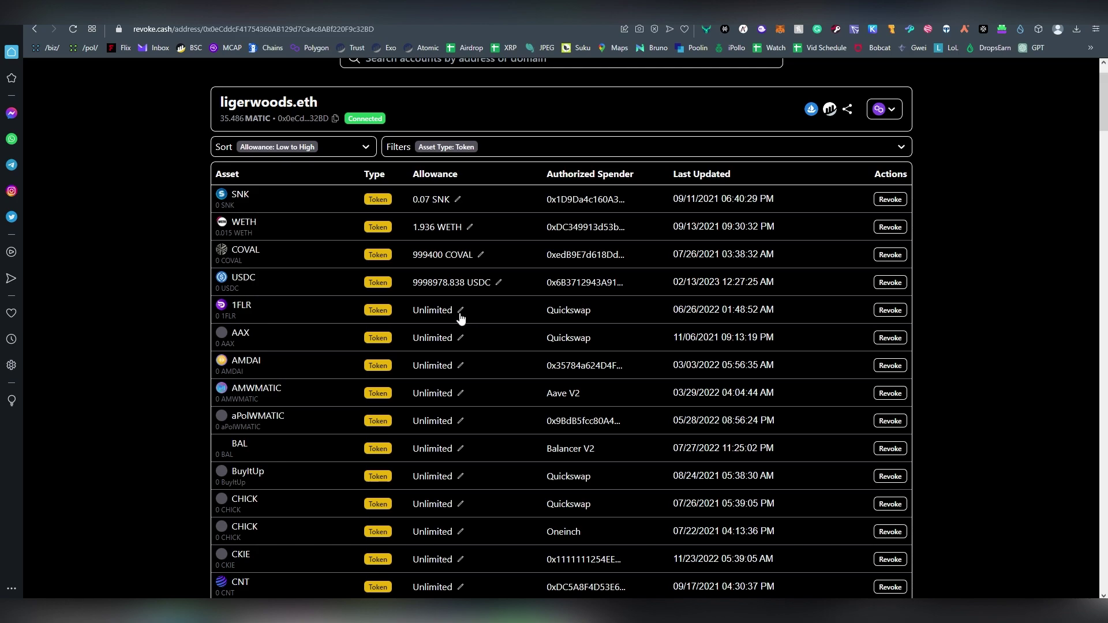
Change the USDC allowance from 9998978.838 to 5 and confirm the update in MetaMask
click(460, 312)
click(499, 283)
double_click(440, 284)
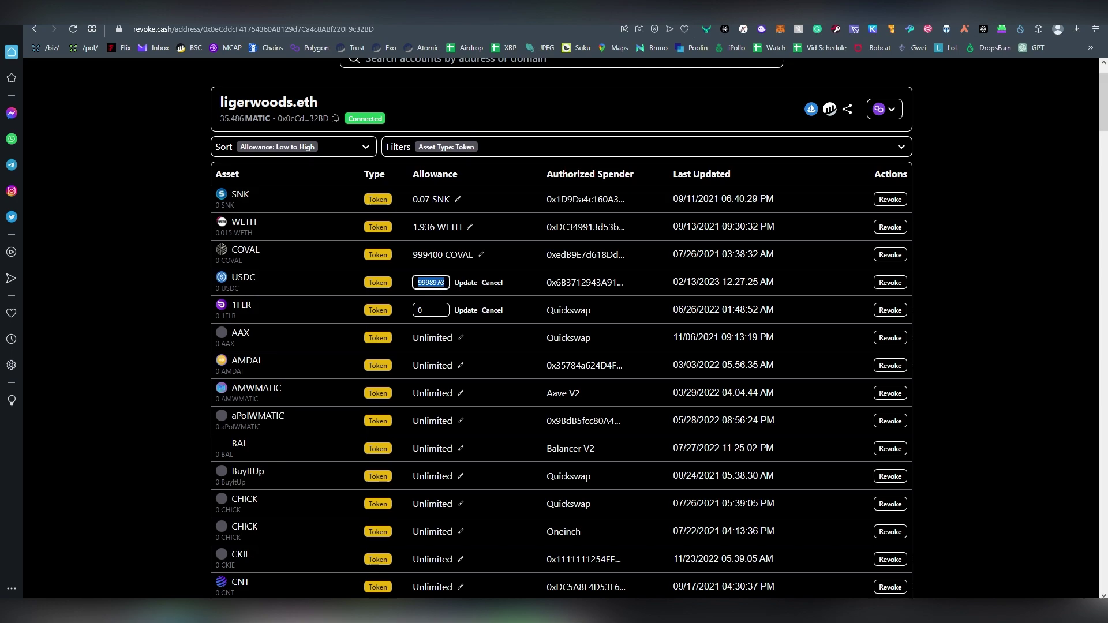
text(5)
click(465, 283)
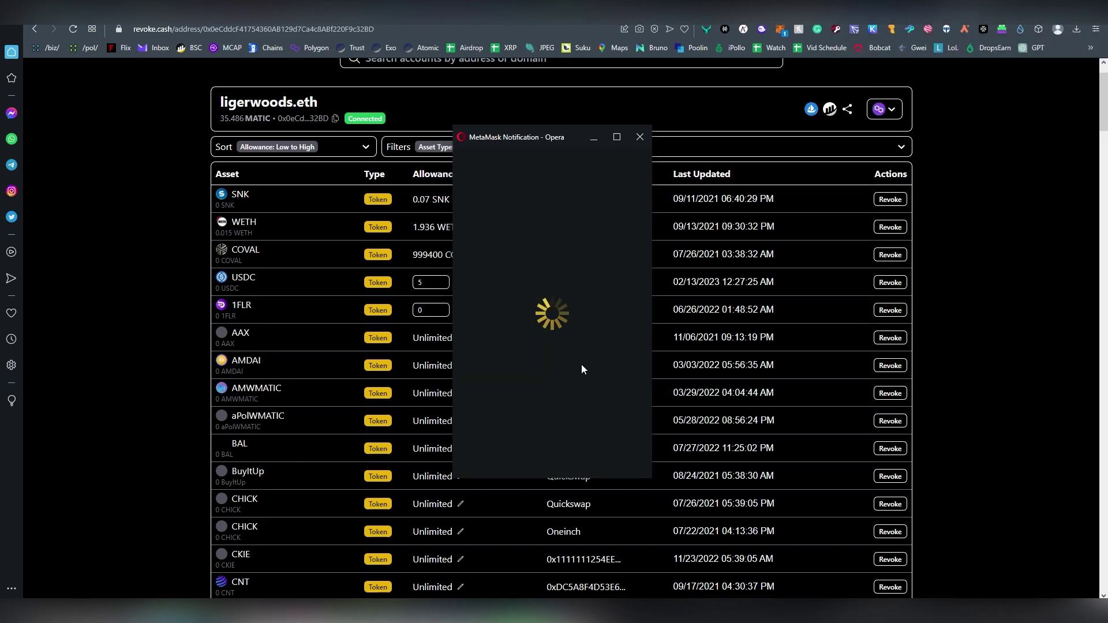
scroll(573, 386, down, 2)
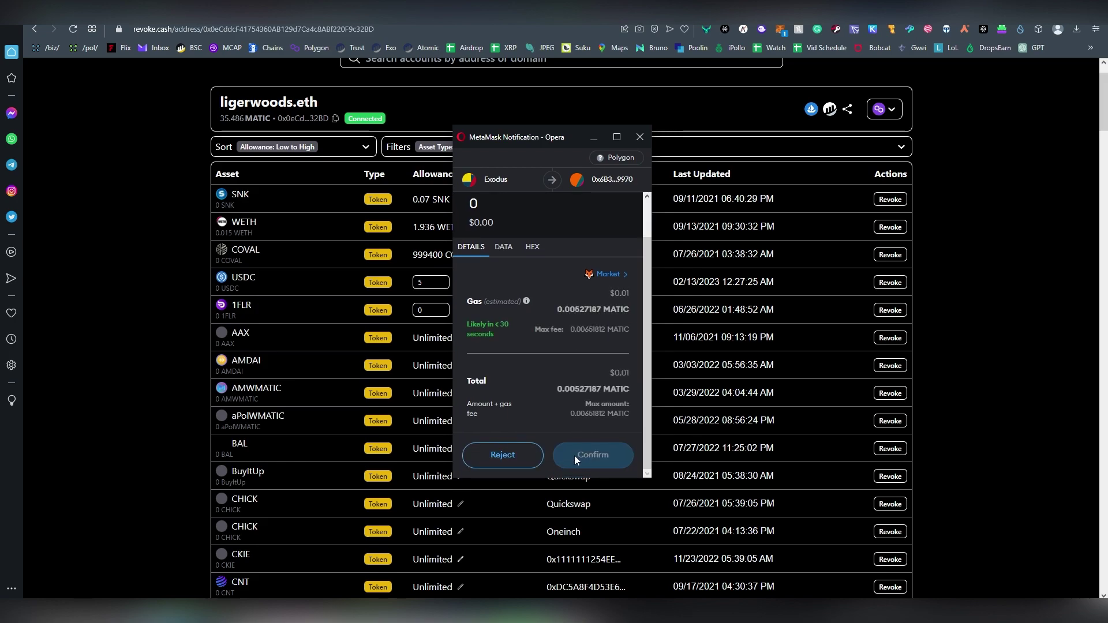
click(572, 460)
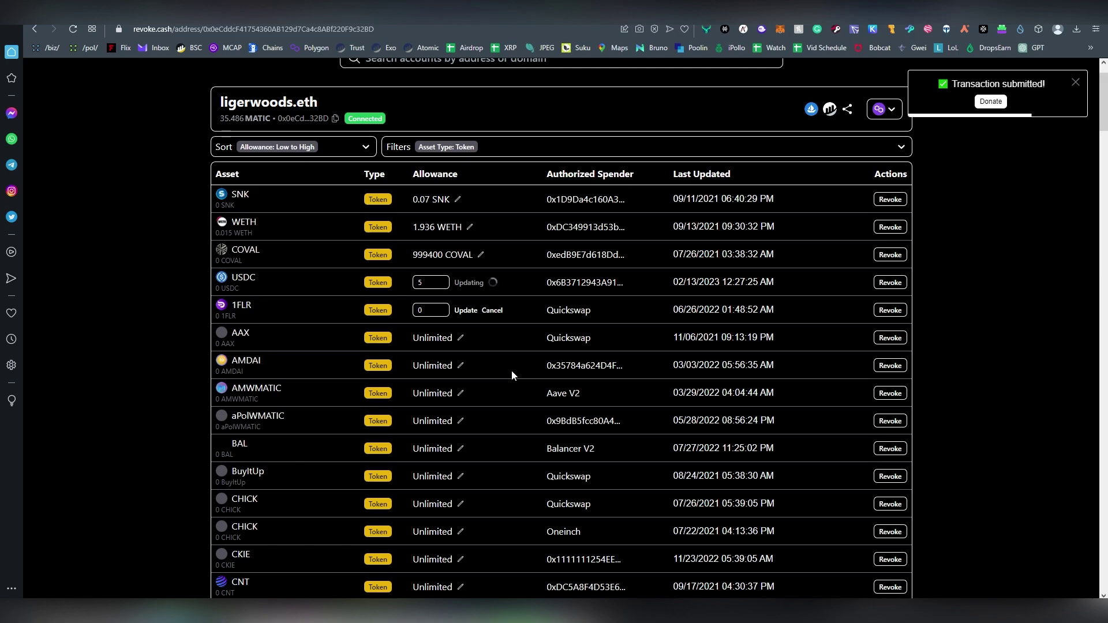
Clear the Token and NFT asset filters so the table shows everything
click(447, 148)
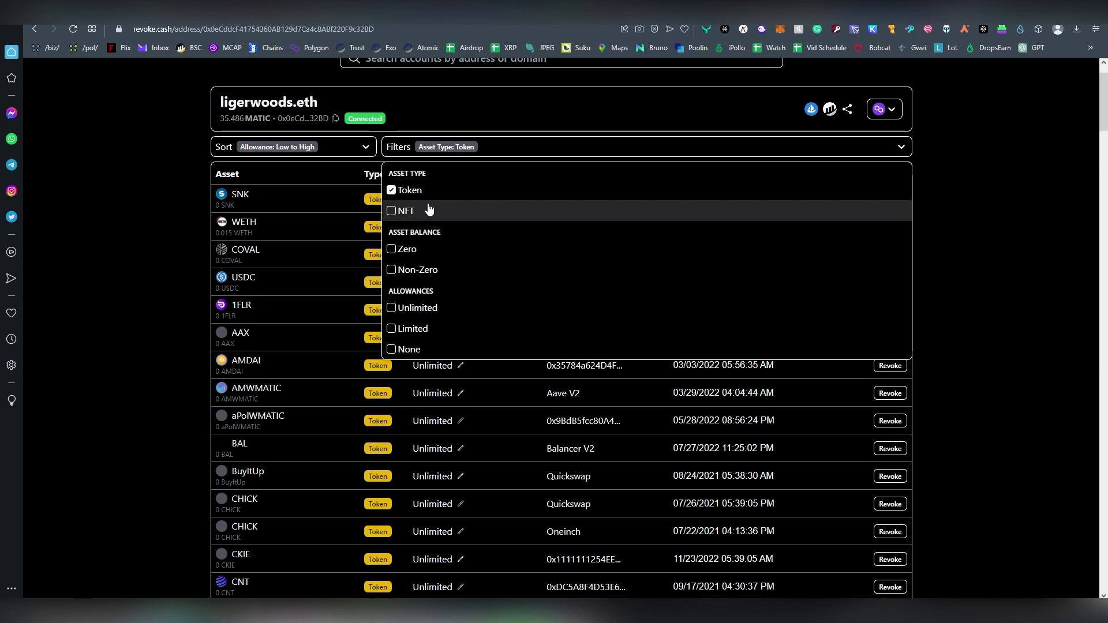
click(412, 199)
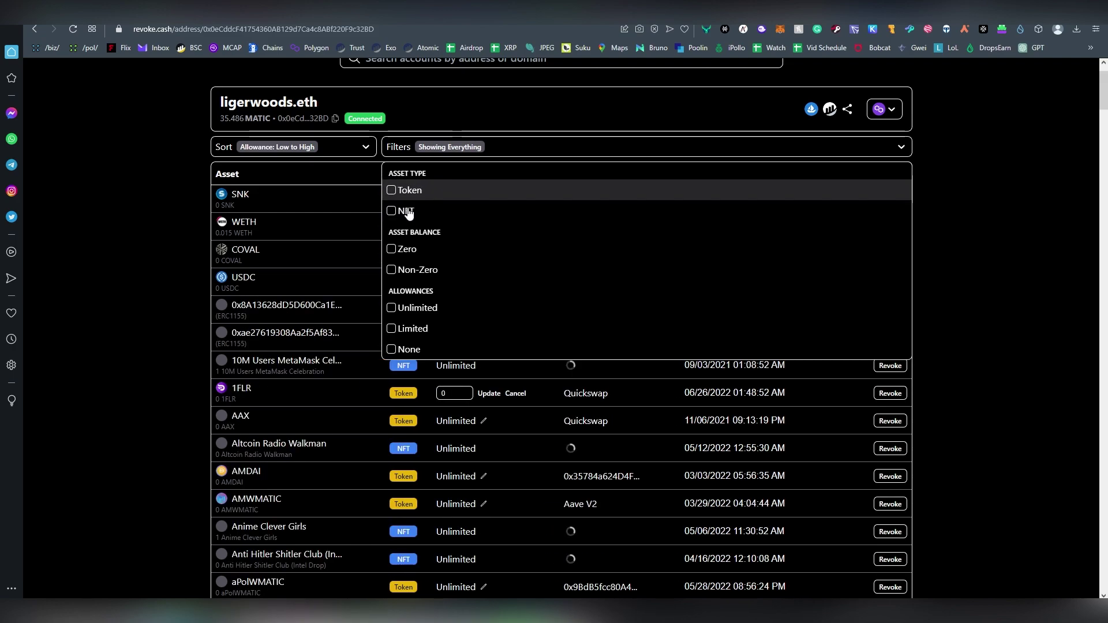
click(415, 211)
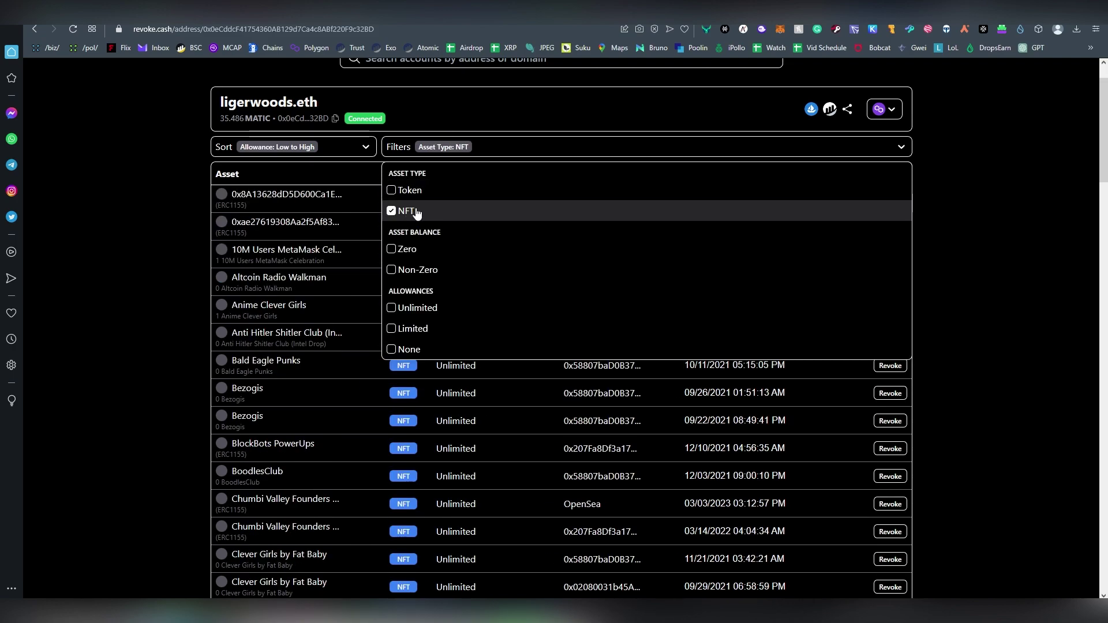
click(415, 211)
click(358, 282)
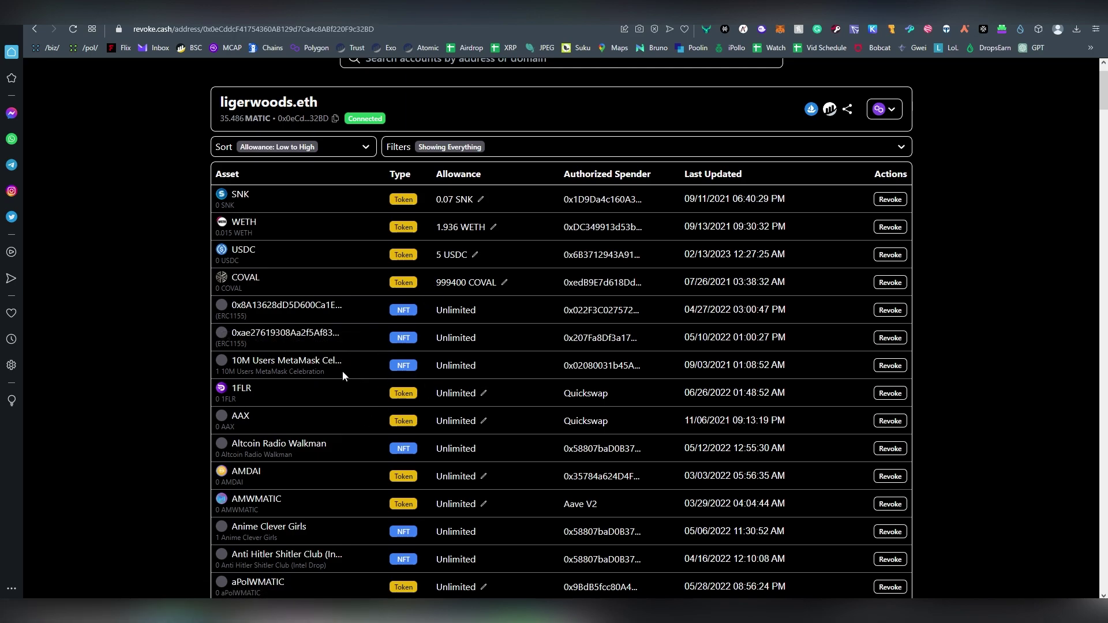
scroll(344, 369, down, 15)
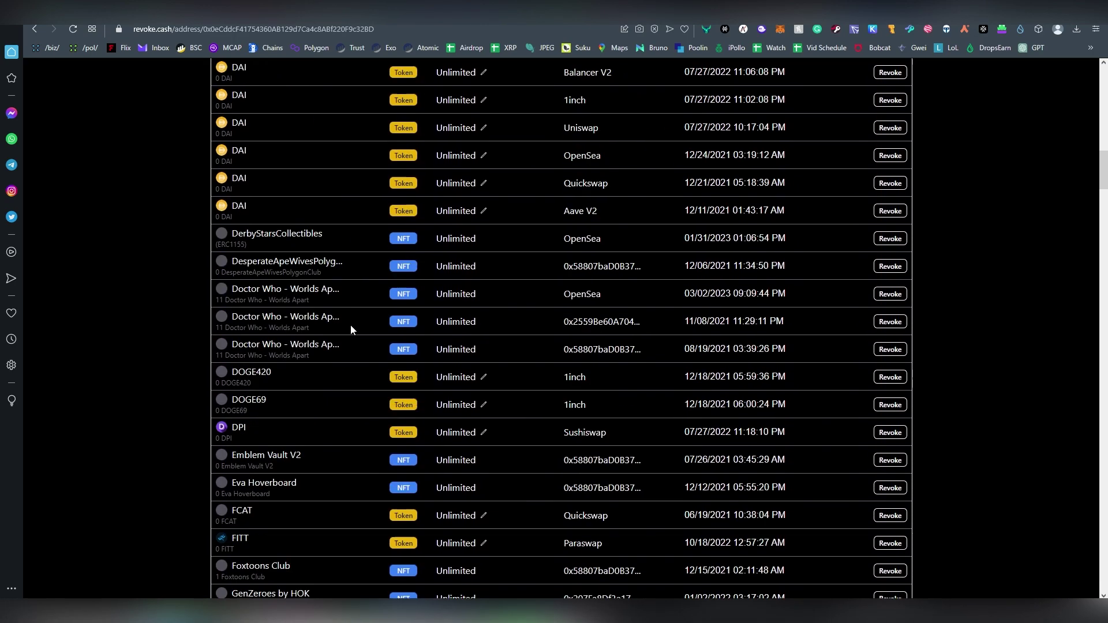
scroll(351, 329, down, 20)
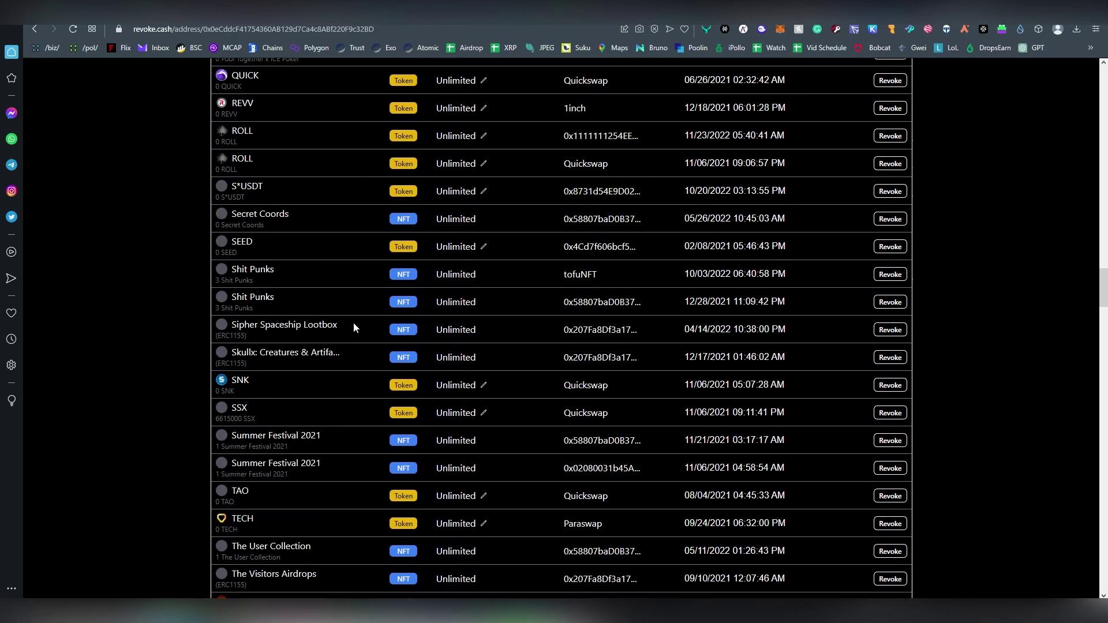
scroll(353, 327, down, 20)
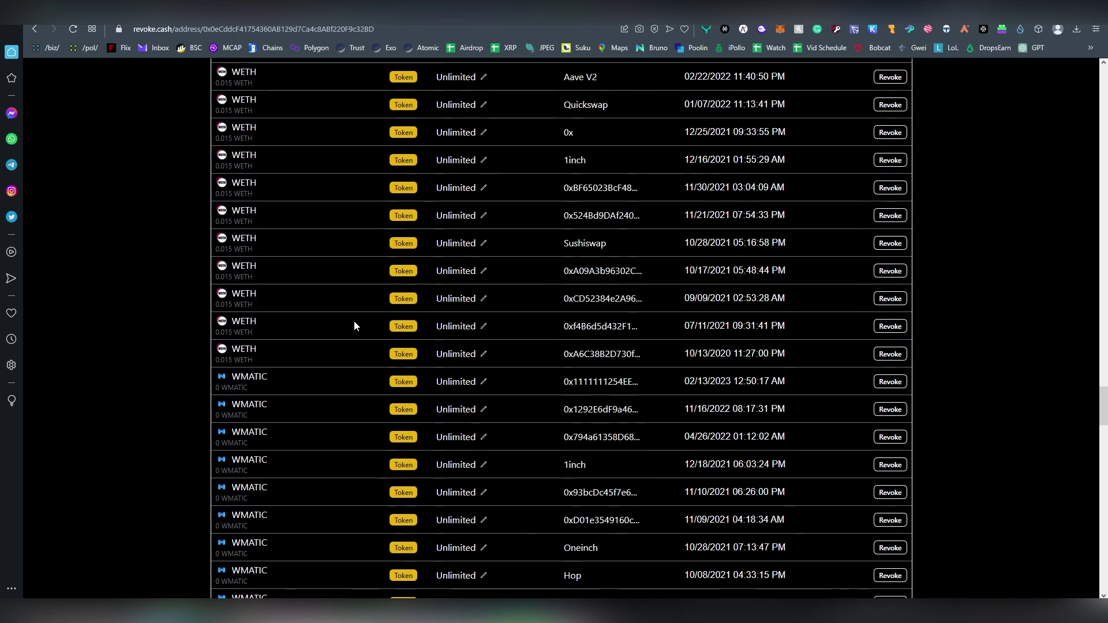
scroll(354, 326, down, 20)
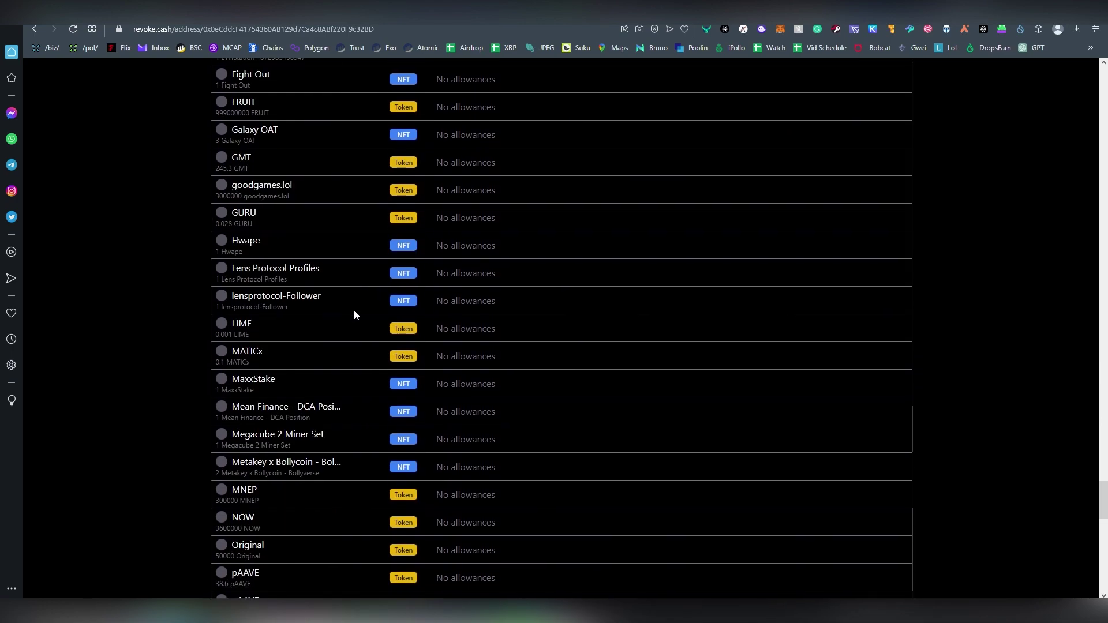
scroll(355, 310, down, 3)
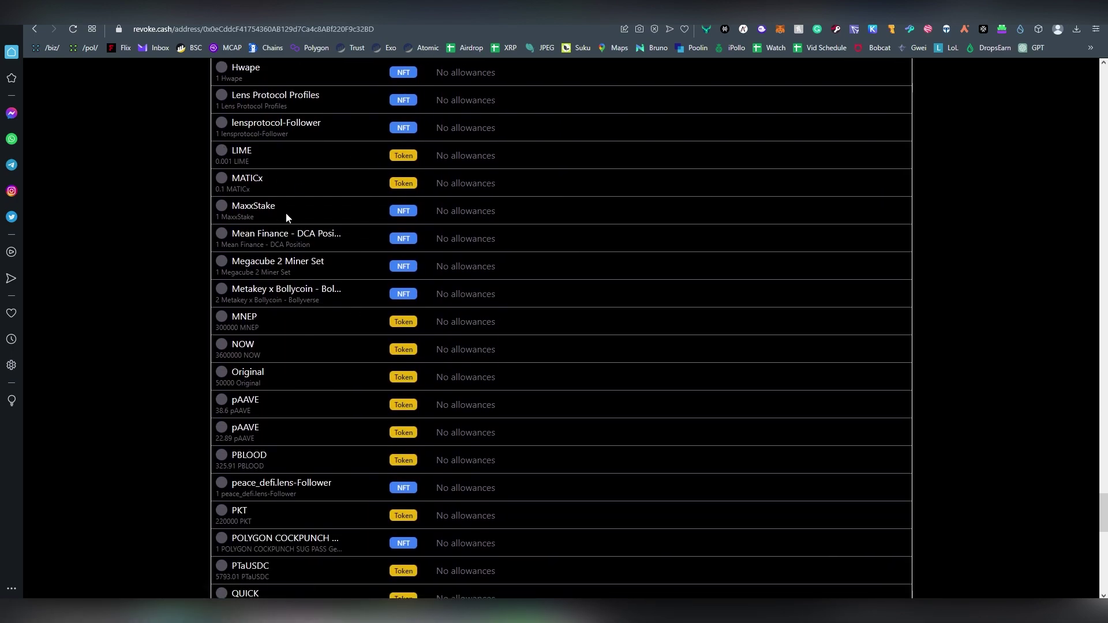
scroll(354, 208, down, 13)
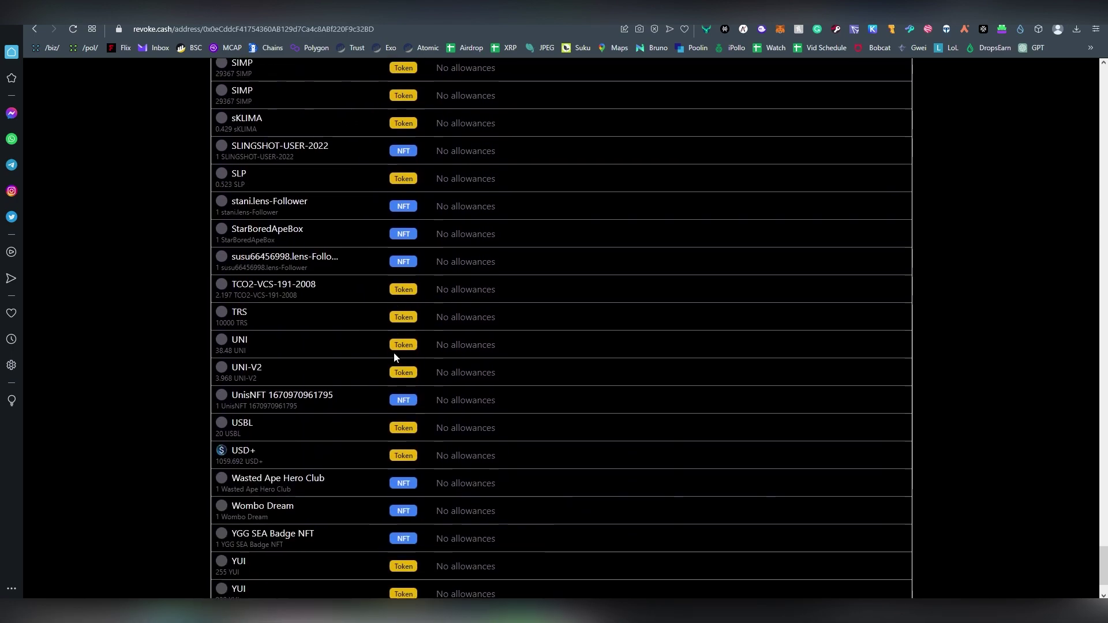
scroll(393, 352, down, 2)
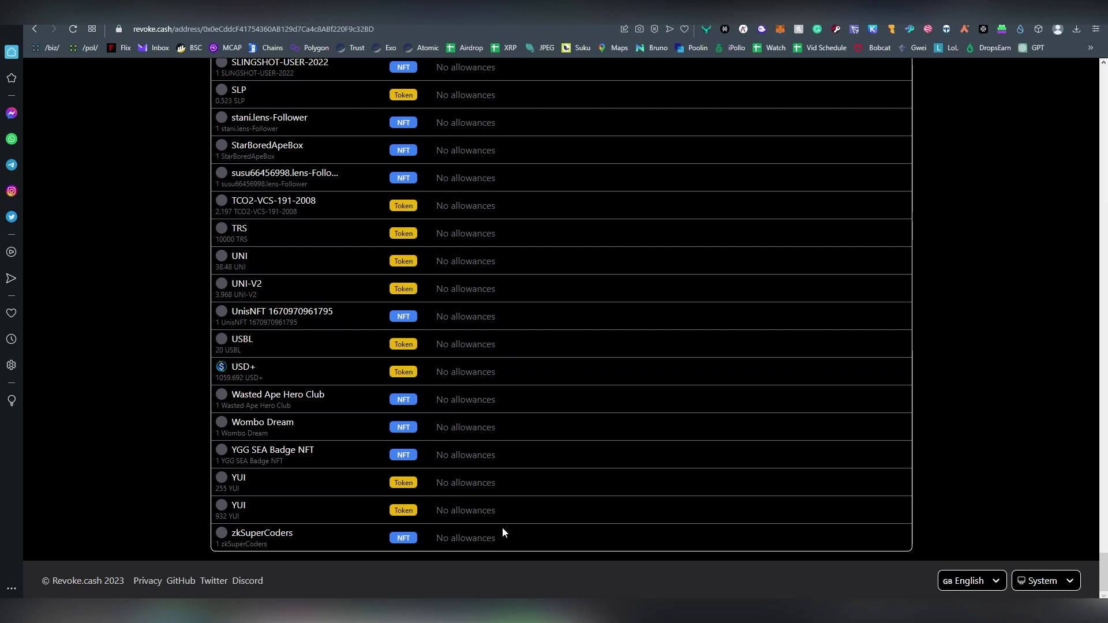
scroll(498, 540, up, 20)
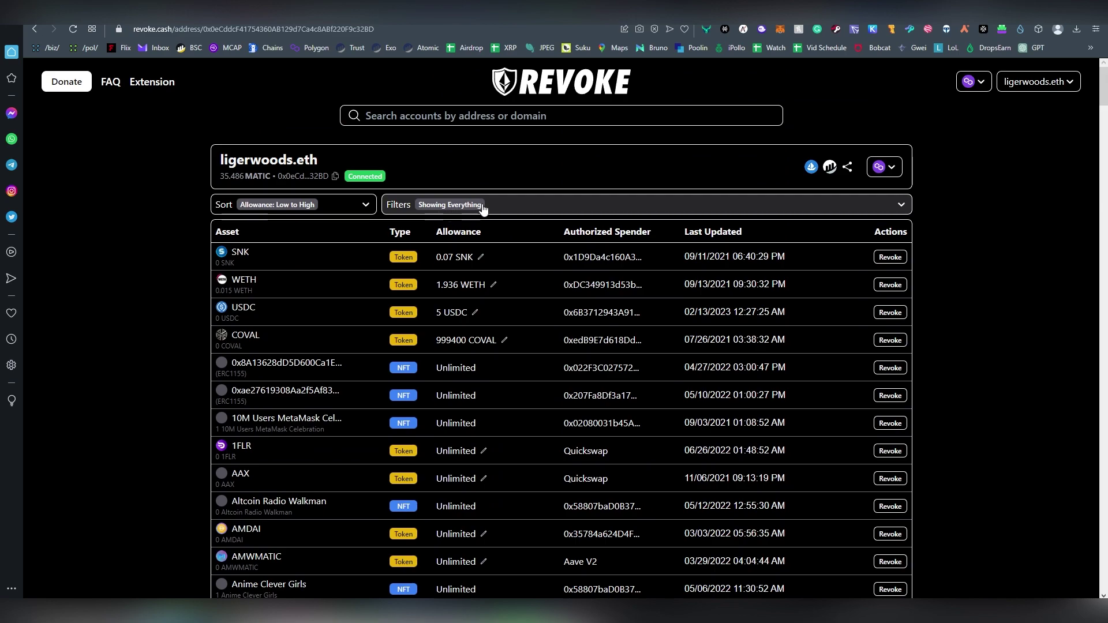
Switch both the allowance view and the connected wallet's network to Arbitrum One
click(883, 167)
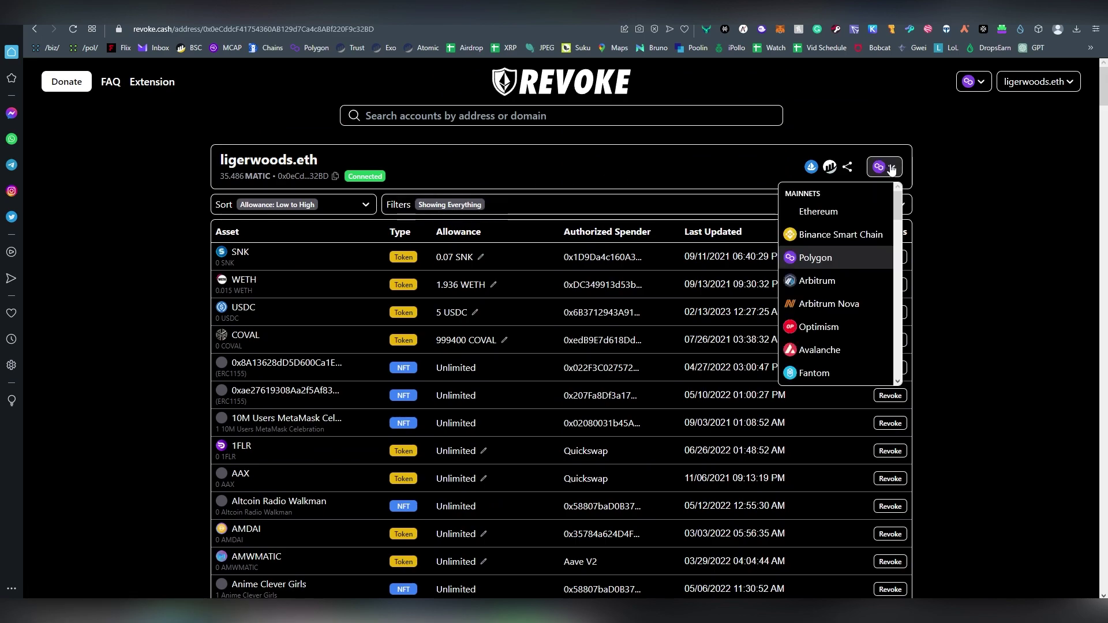
click(845, 282)
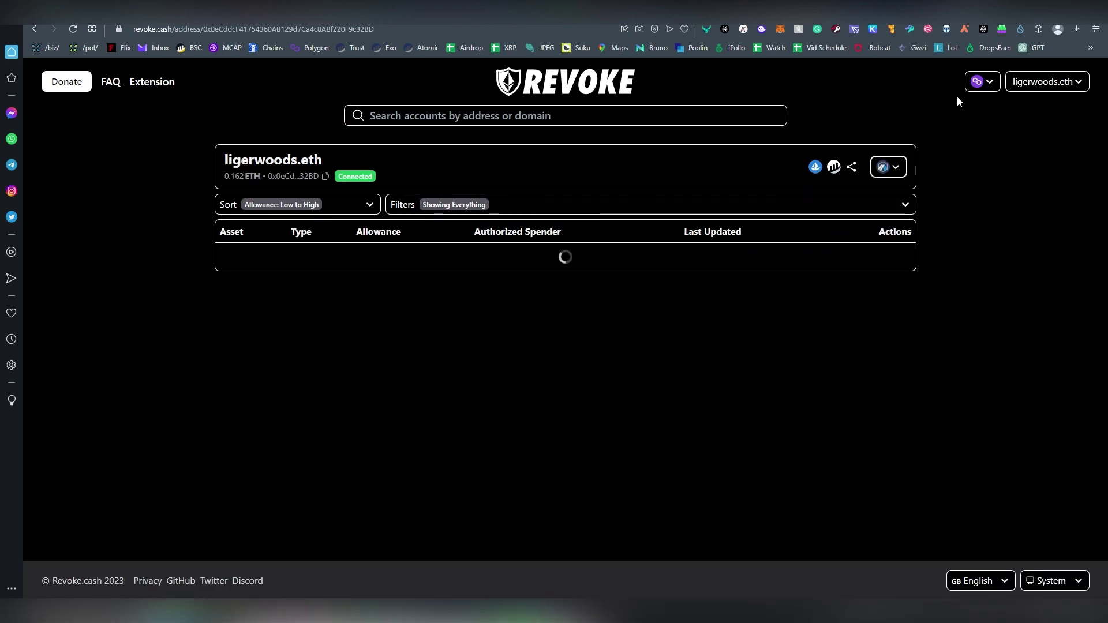
click(977, 82)
click(916, 195)
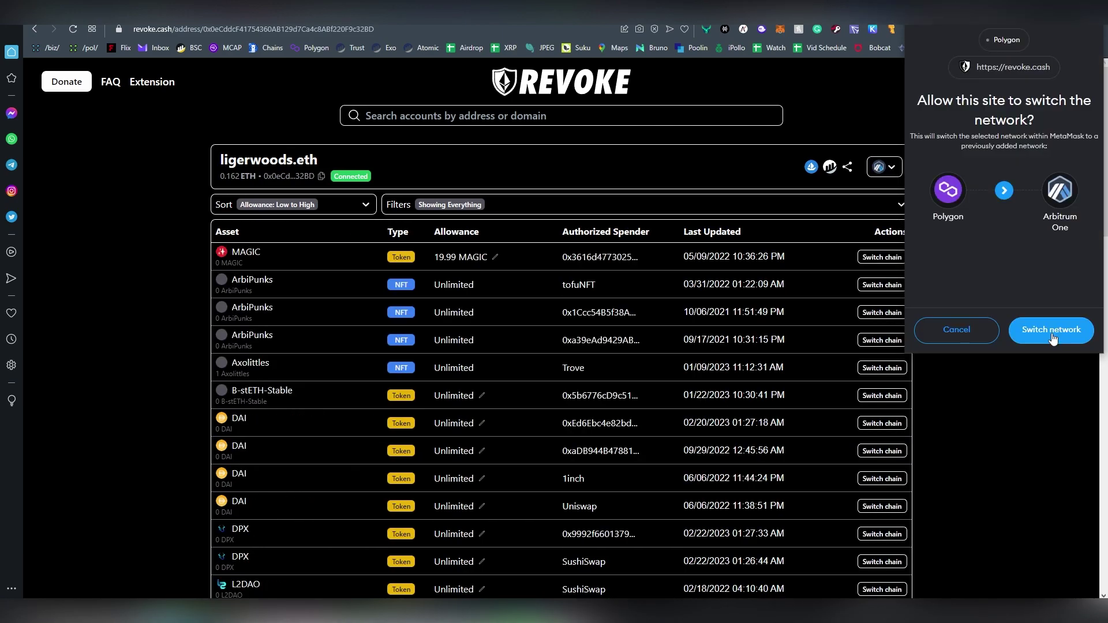
click(1051, 334)
Decline the unrelated Fantom network request and review the Arbitrum allowances
scroll(372, 347, down, 3)
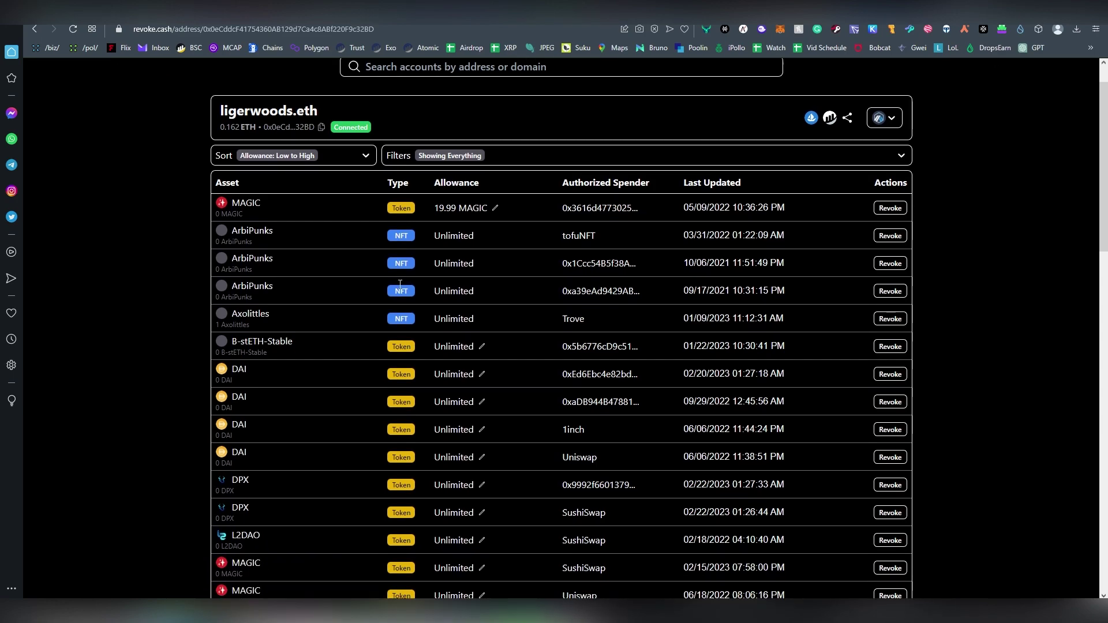
scroll(372, 349, down, 10)
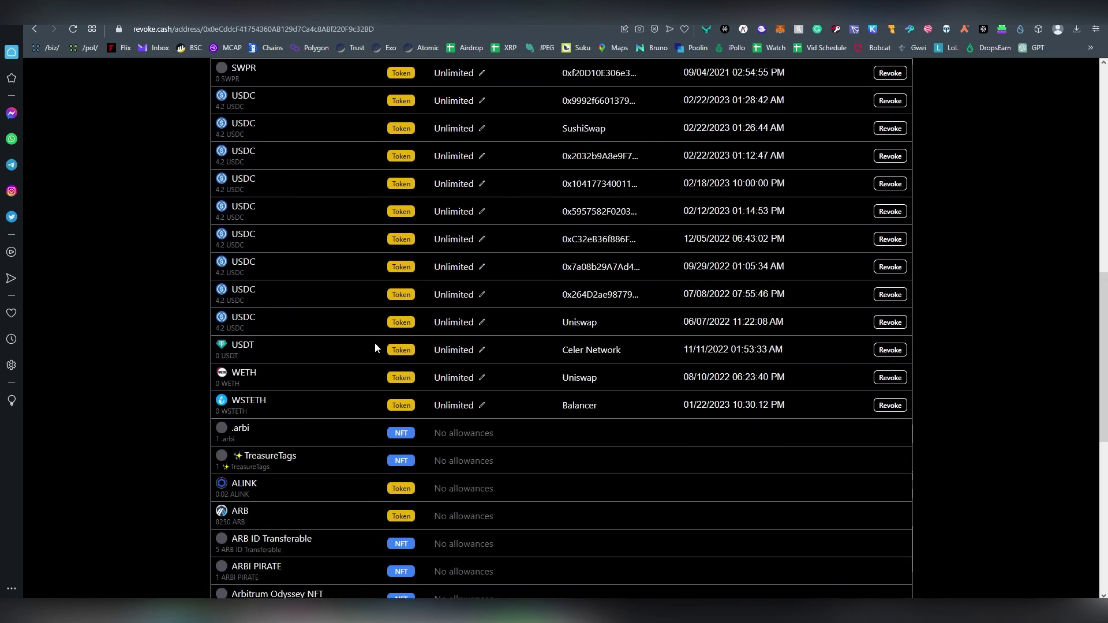
scroll(375, 344, down, 2)
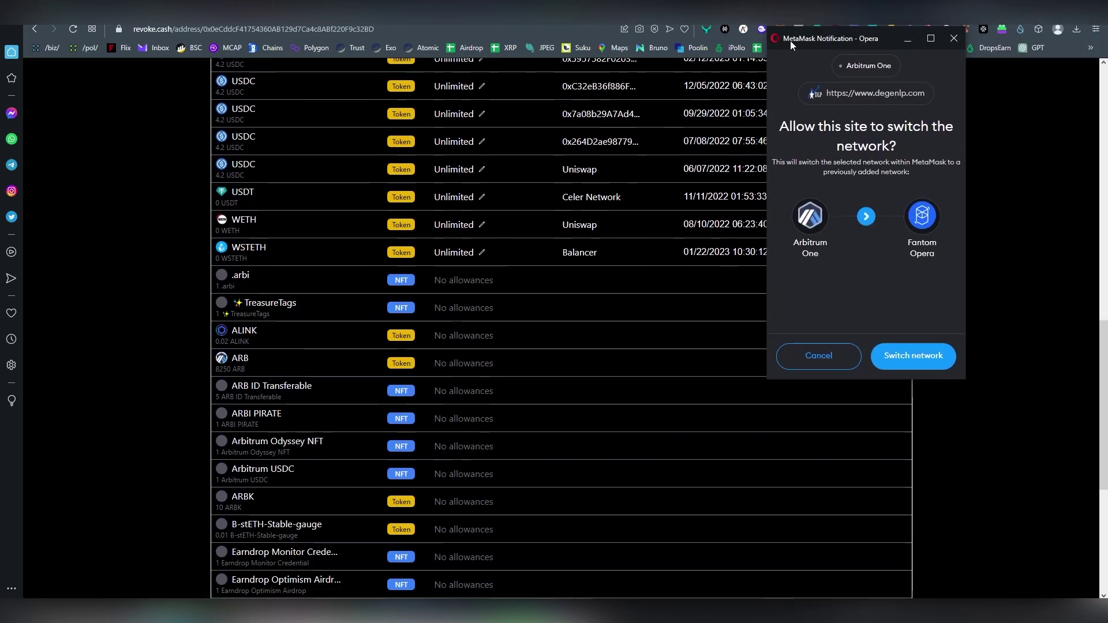
click(840, 358)
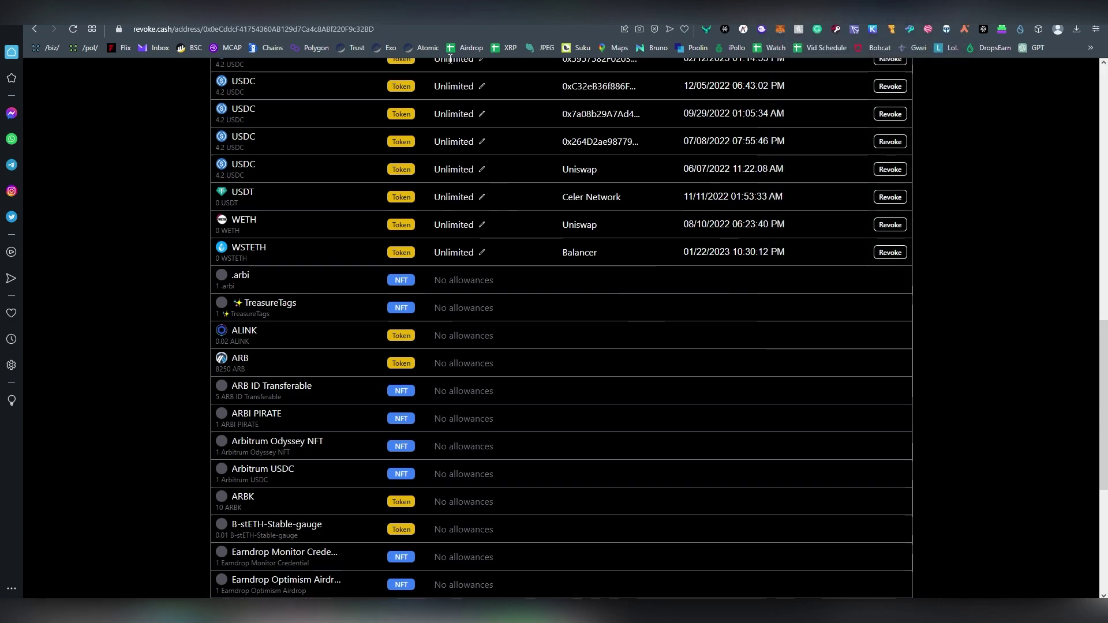
scroll(405, 252, down, 1)
scroll(405, 252, down, 4)
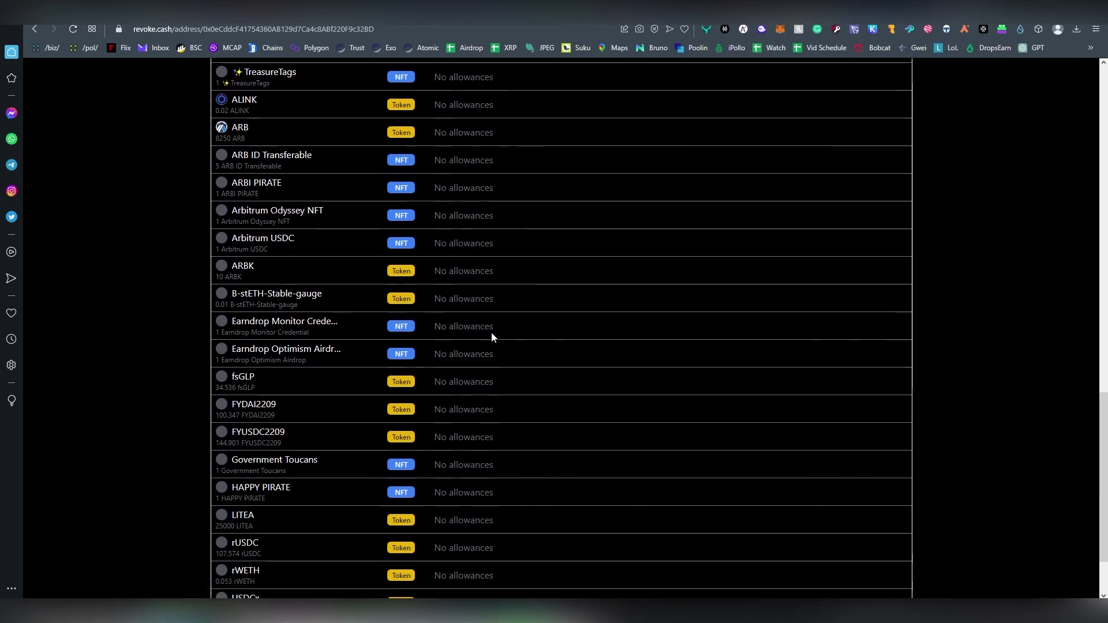
scroll(484, 332, down, 2)
scroll(536, 426, up, 20)
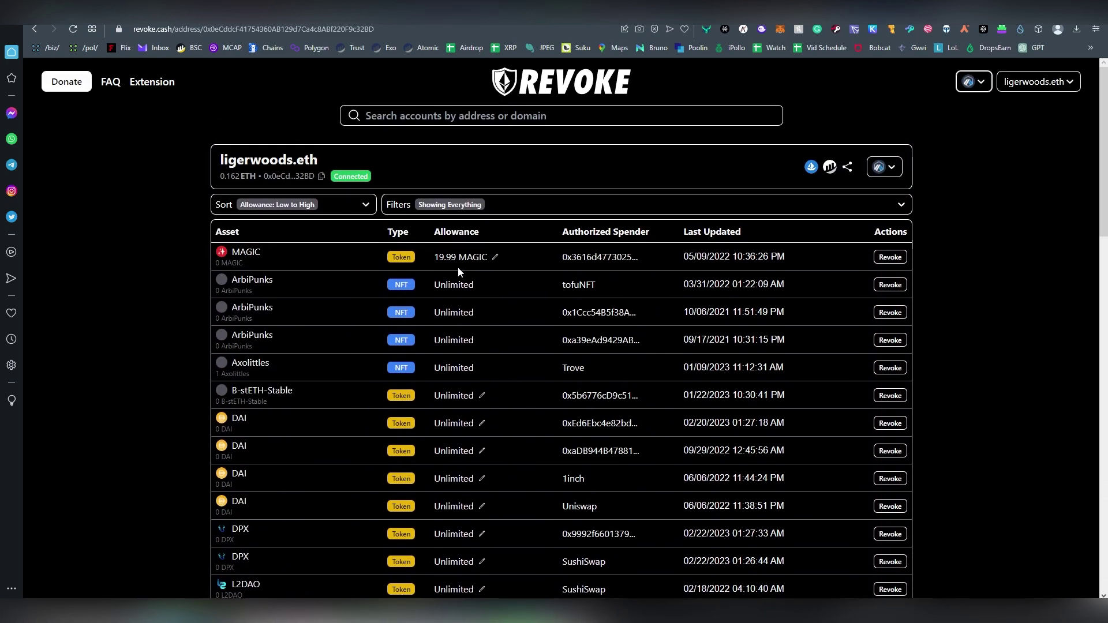
click(354, 209)
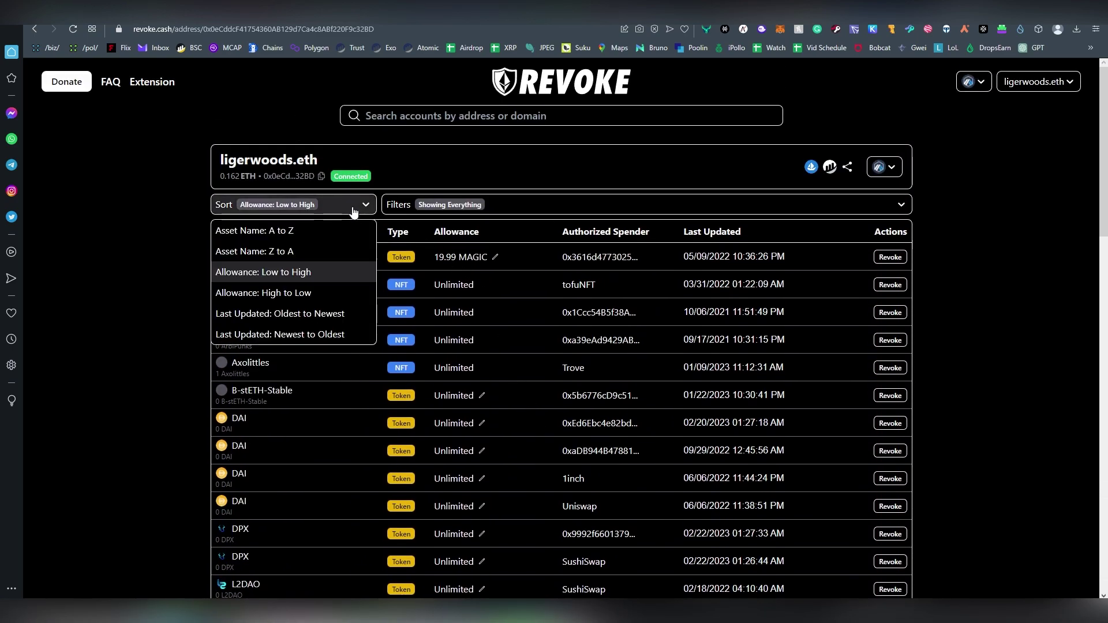
click(358, 272)
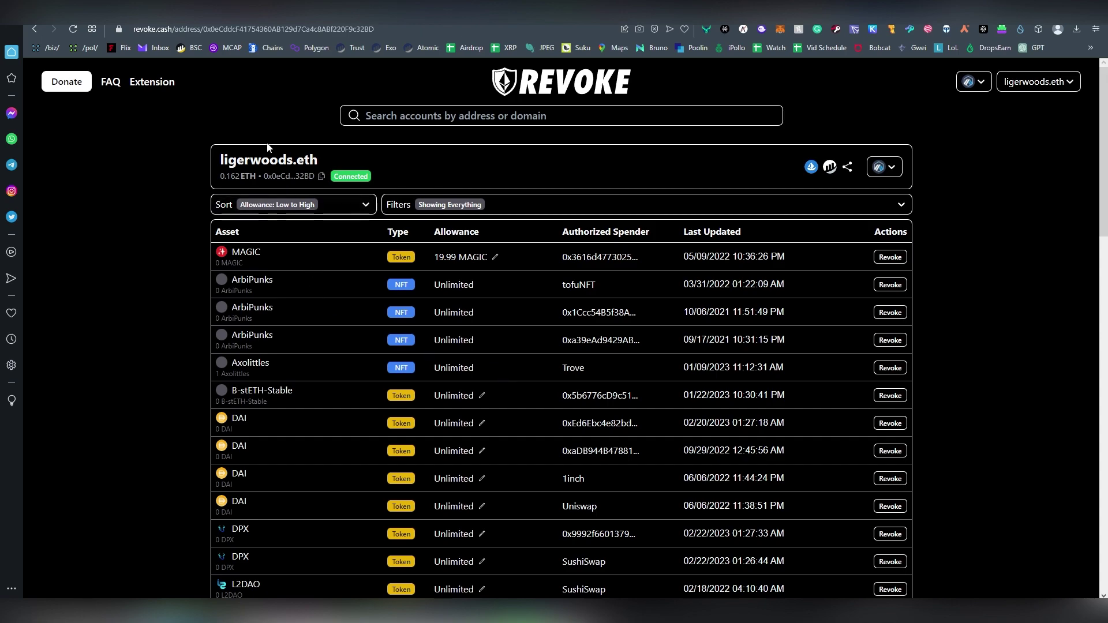
Search Google for 'solidityscan' and open the SolidityScan website from the results
click(396, 27)
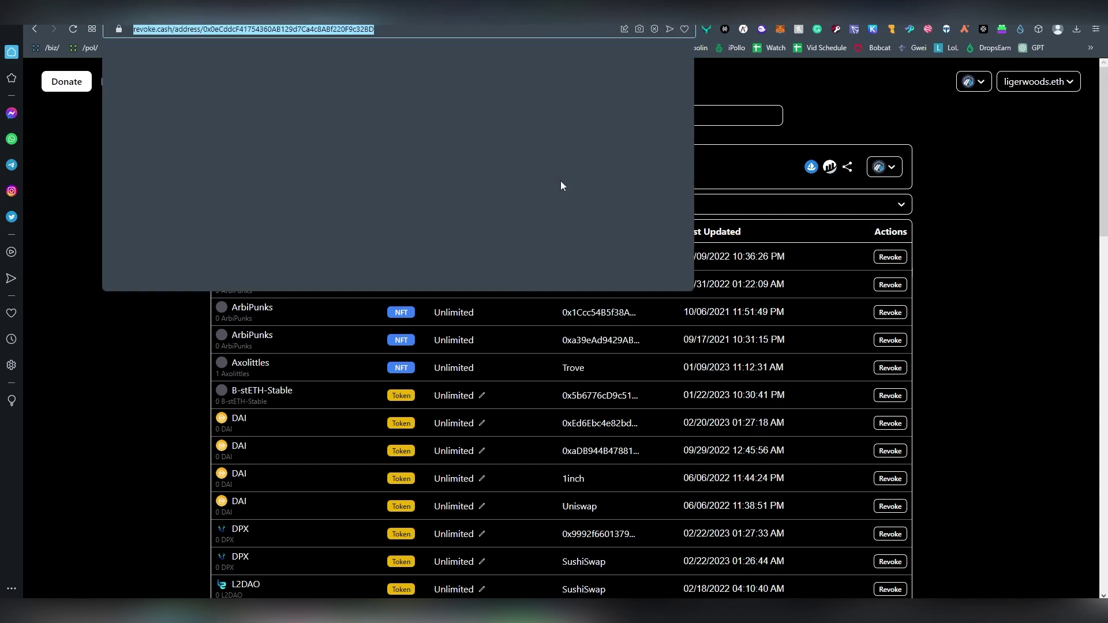
text(solidi)
text(t)
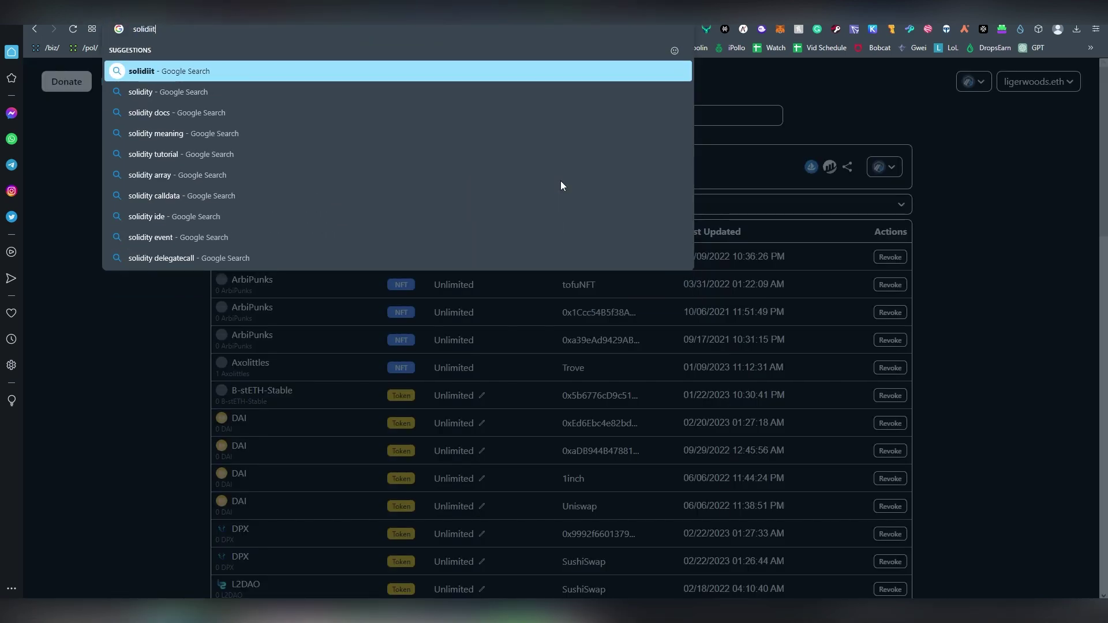
text(yscan)
key(Return)
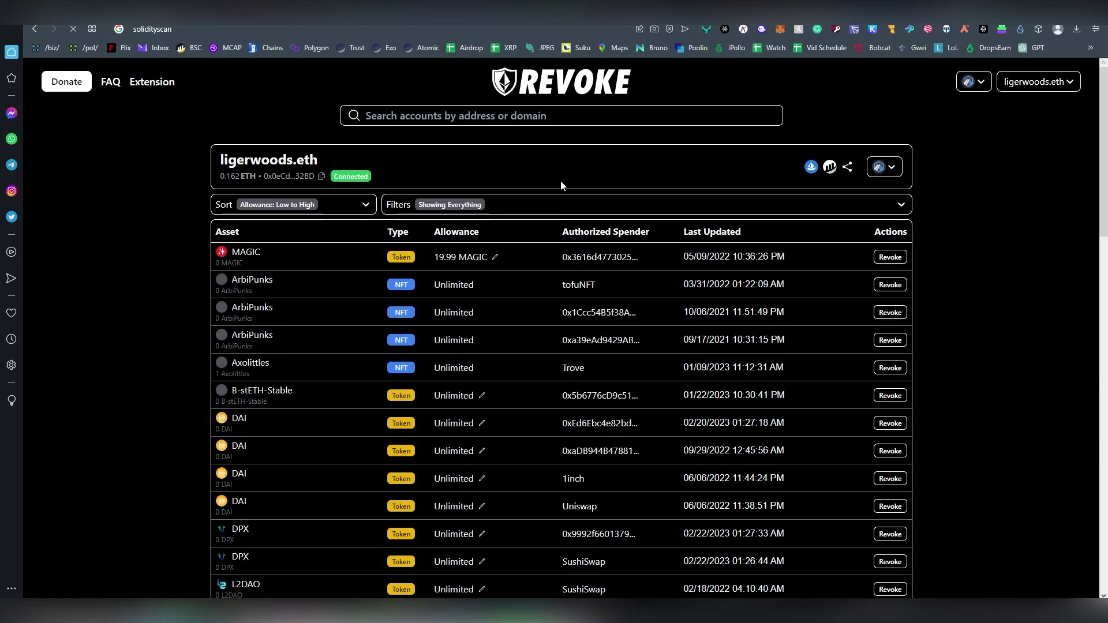
click(195, 231)
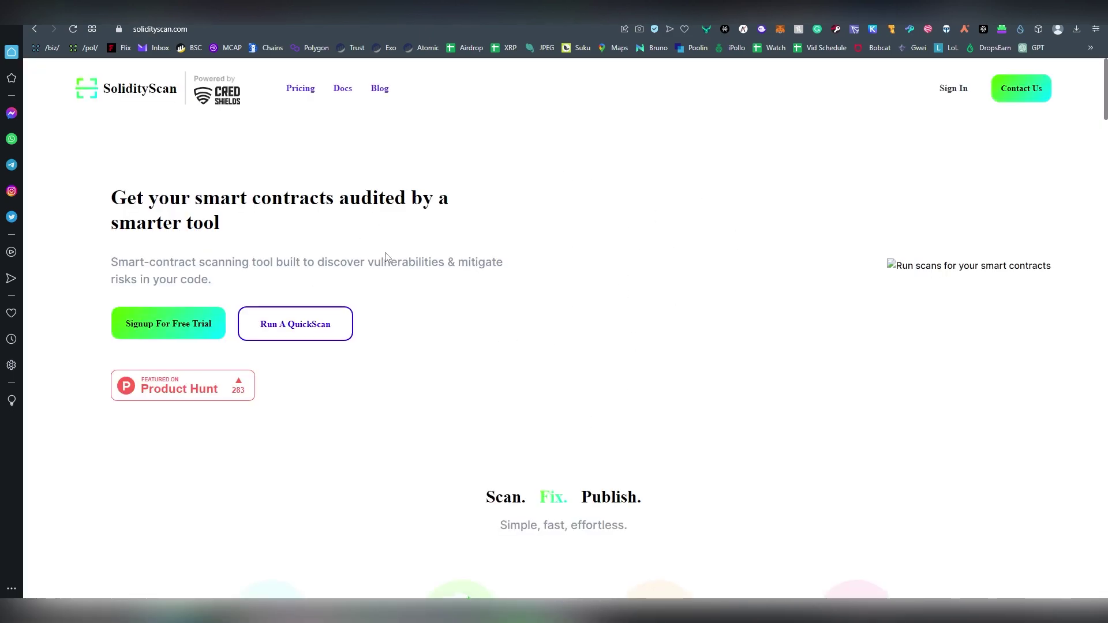
scroll(424, 280, down, 5)
scroll(424, 281, up, 5)
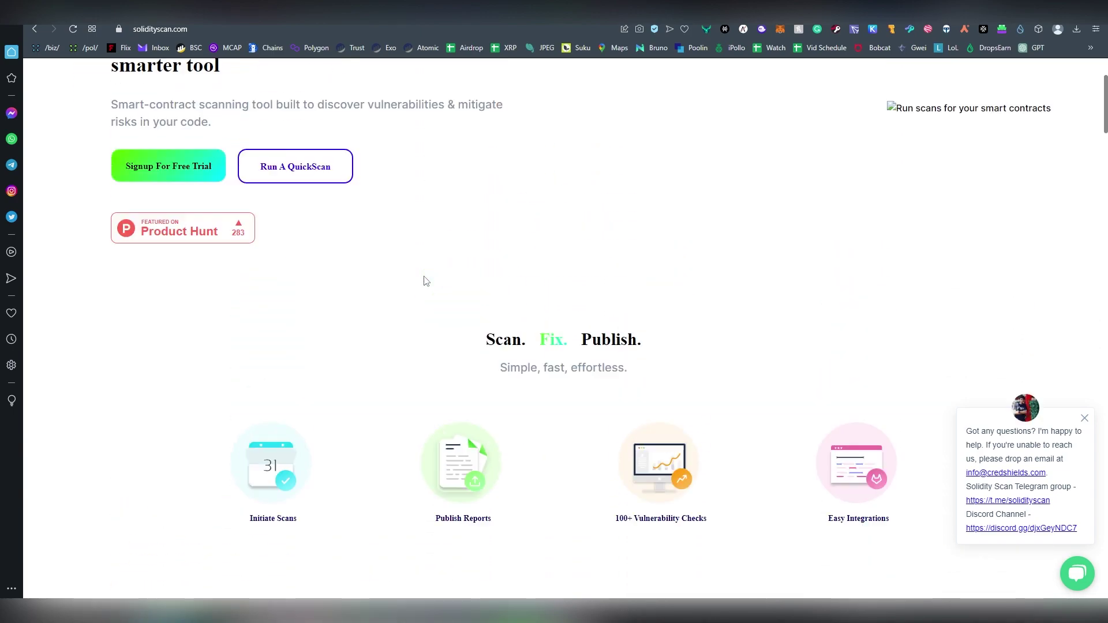